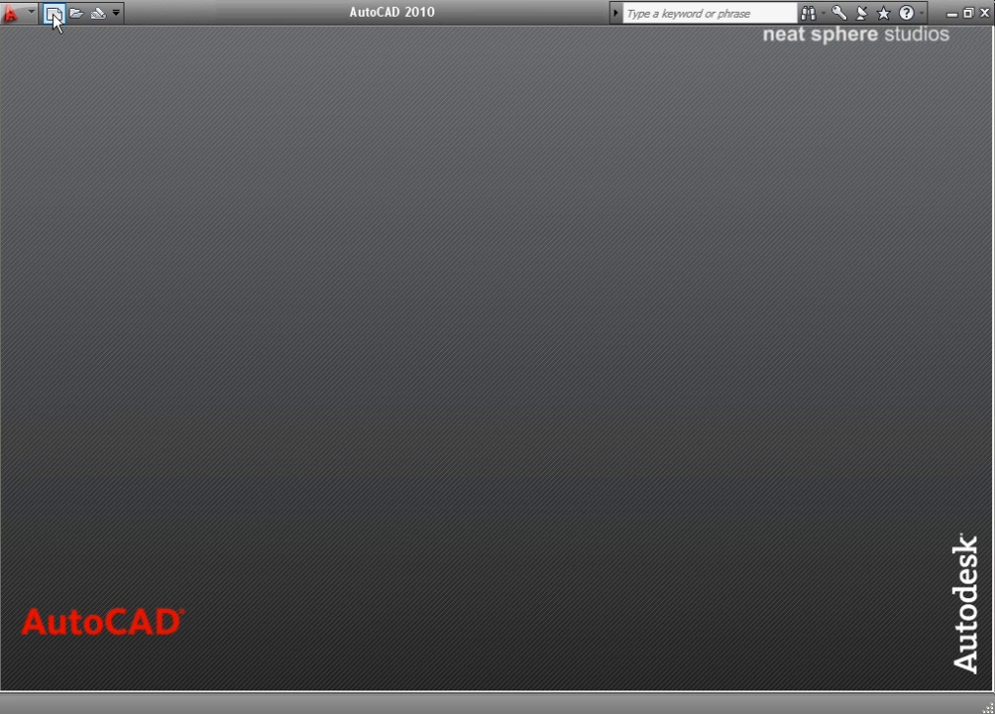
Create a new drawing from the acadiso.dwt template, browsing the full list of drawing templates first
{"action": "left_click", "coordinate": [55, 16]}
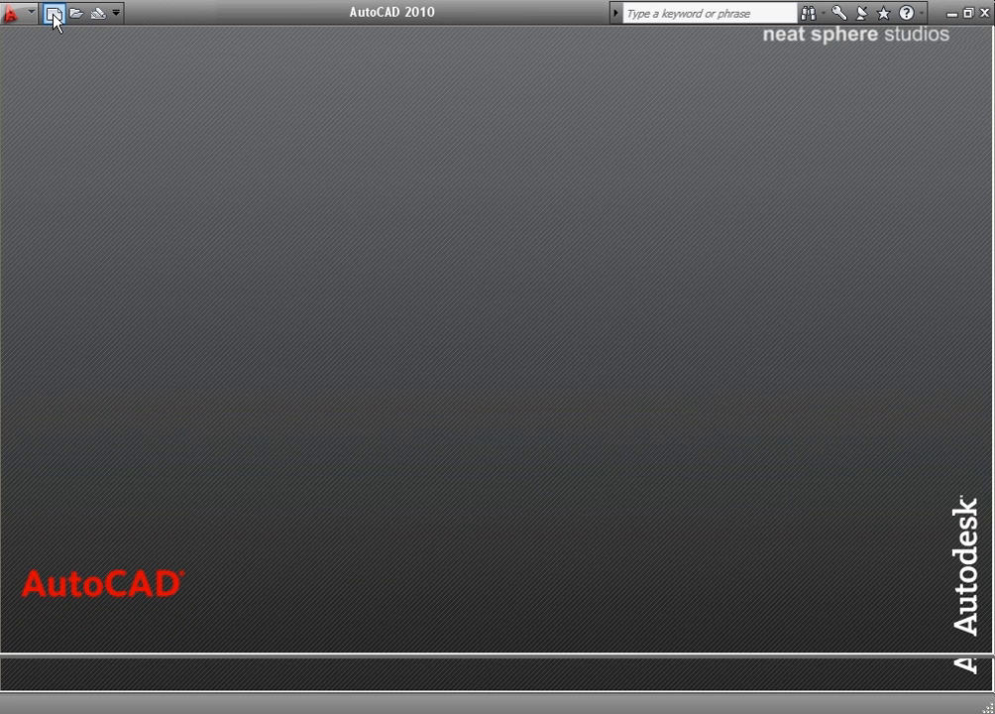
{"action": "left_click_drag", "start_coordinate": [373, 171], "coordinate": [402, 86]}
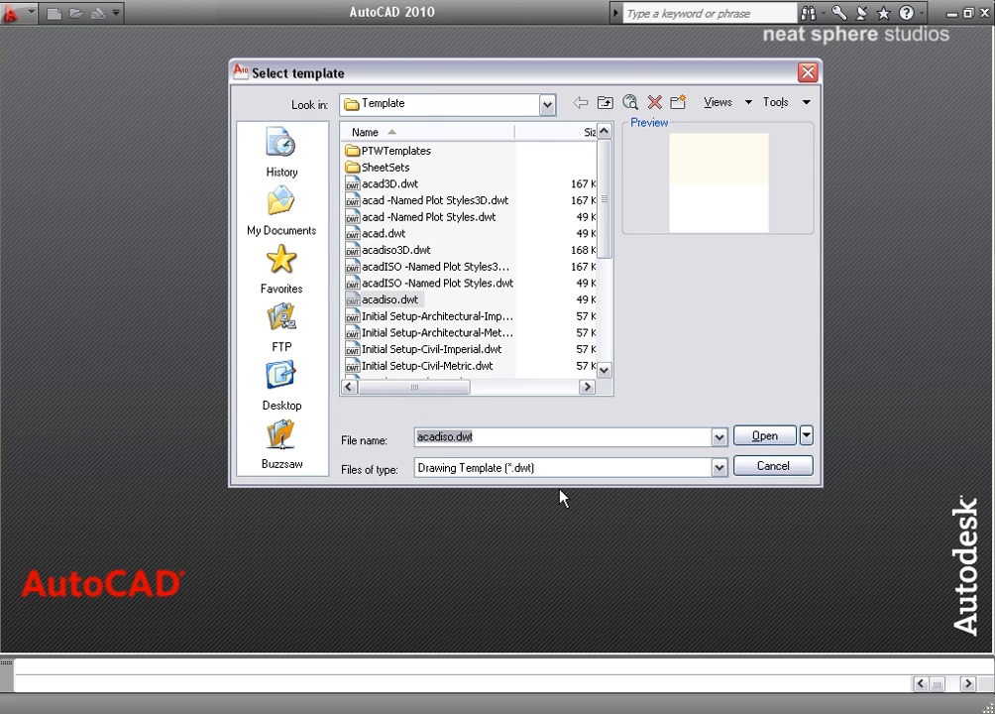
{"action": "left_click_drag", "start_coordinate": [560, 485], "coordinate": [564, 623]}
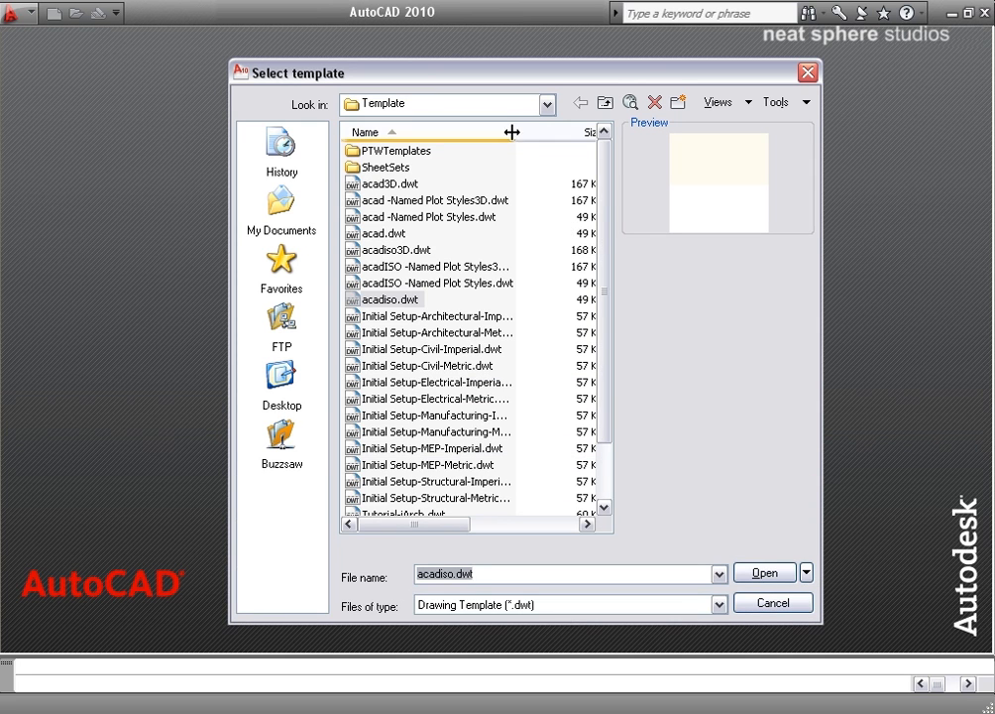
{"action": "left_click_drag", "start_coordinate": [512, 132], "coordinate": [555, 132]}
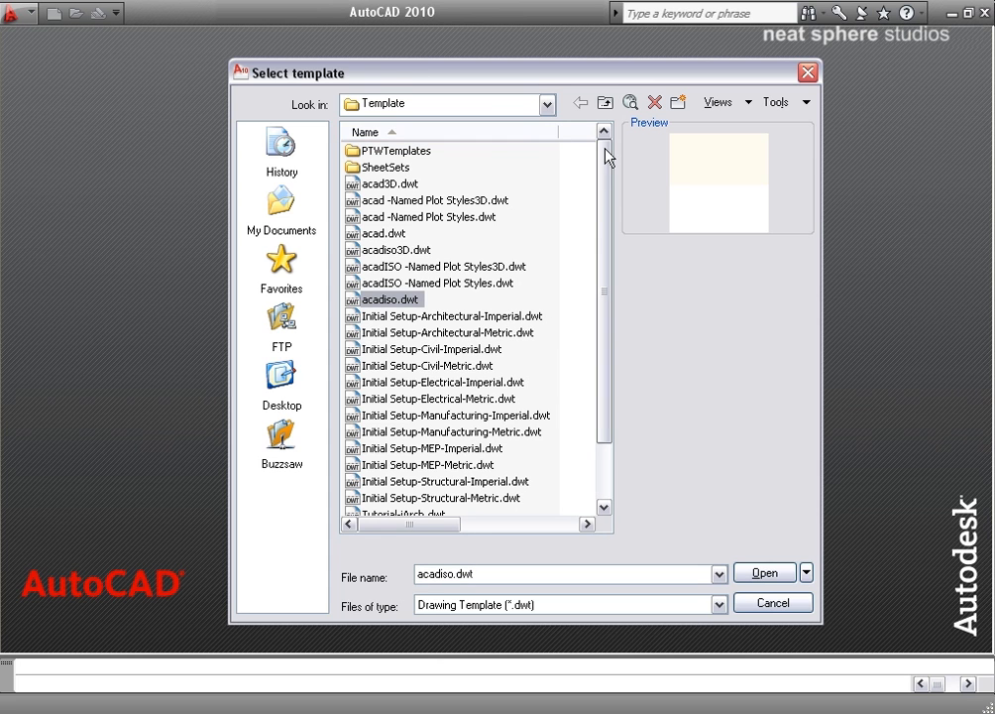
{"action": "left_click_drag", "start_coordinate": [606, 156], "coordinate": [607, 260]}
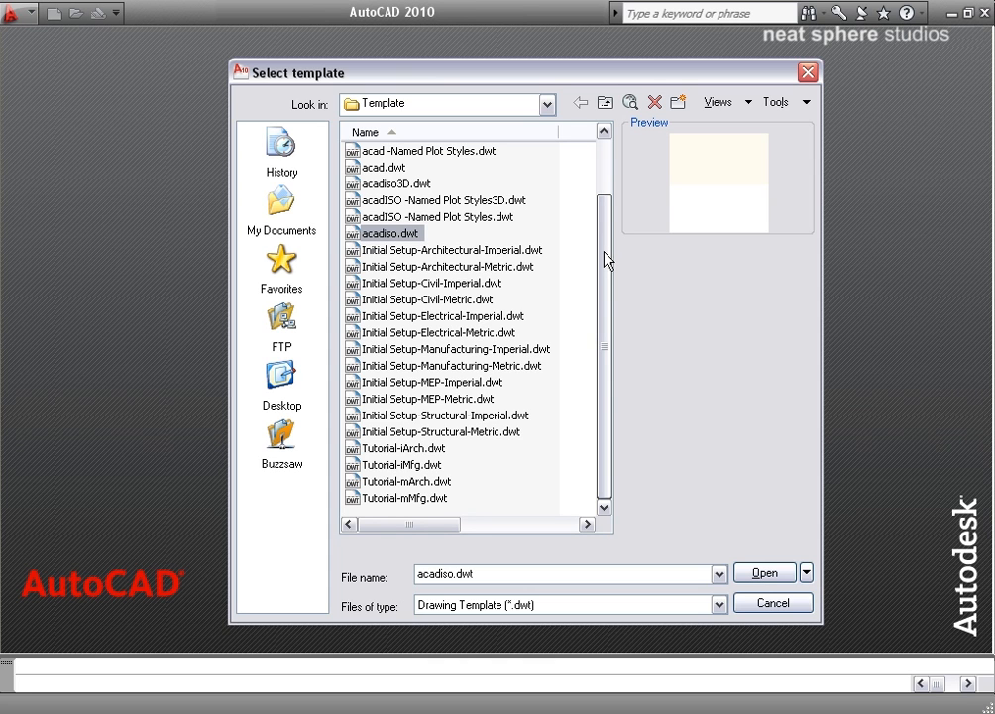
{"action": "left_click_drag", "start_coordinate": [602, 242], "coordinate": [601, 166]}
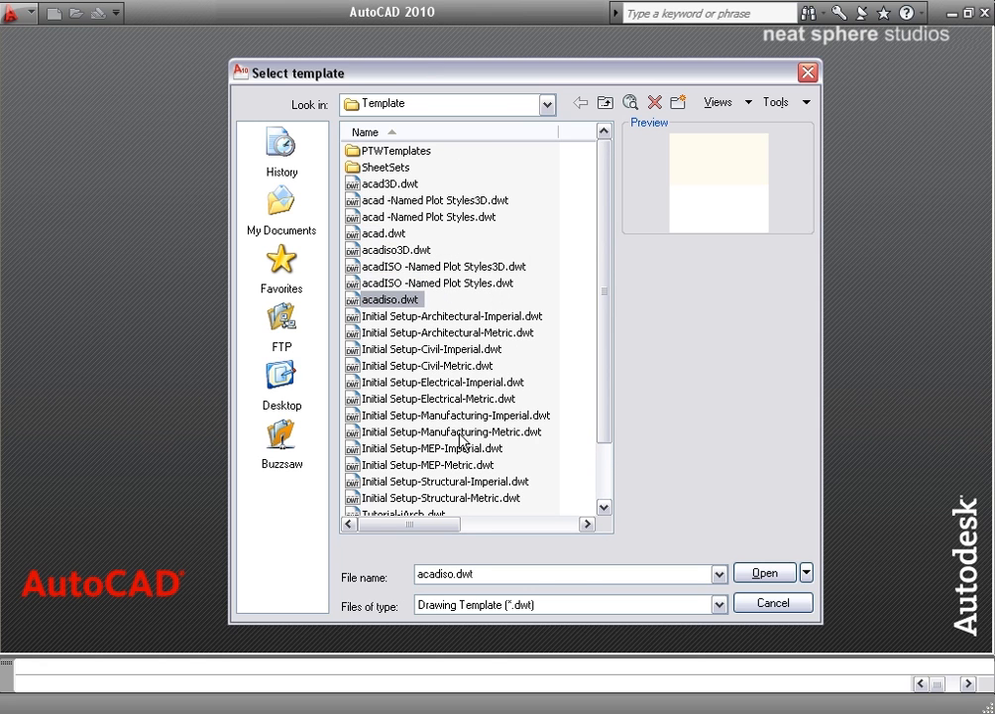
{"action": "left_click", "coordinate": [460, 432]}
{"action": "left_click", "coordinate": [454, 400]}
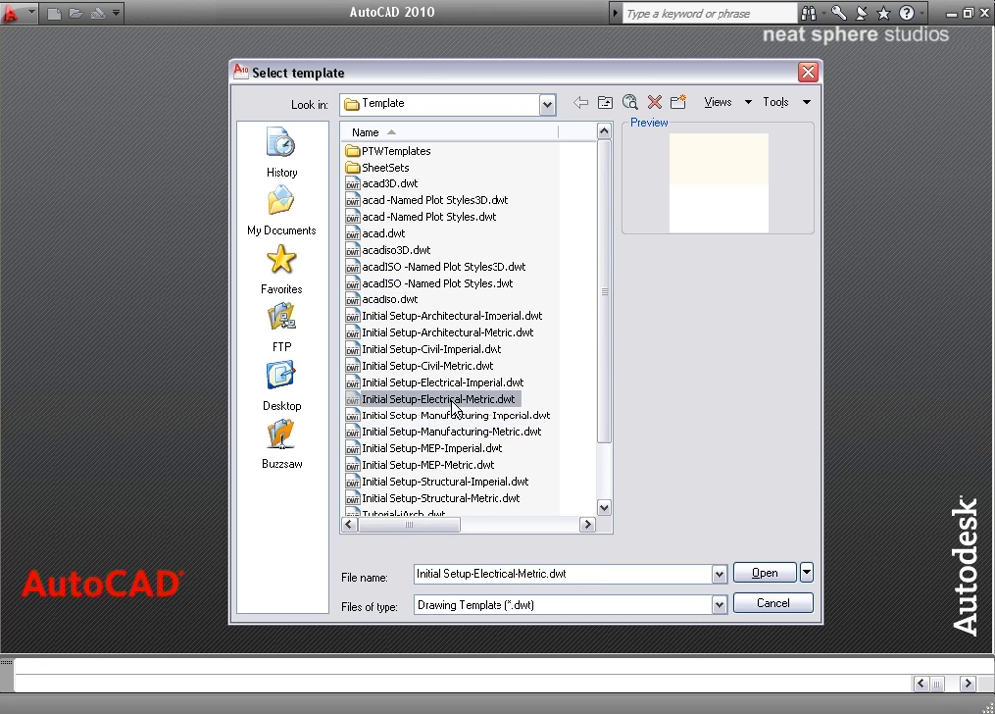
{"action": "left_click", "coordinate": [453, 367]}
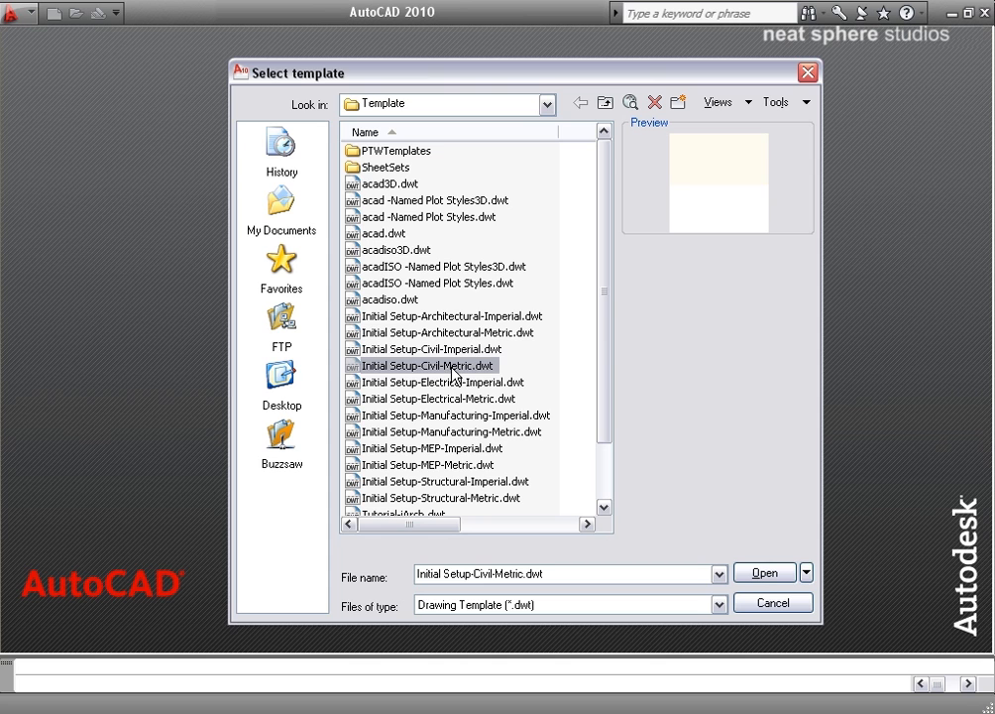
{"action": "left_click", "coordinate": [387, 300]}
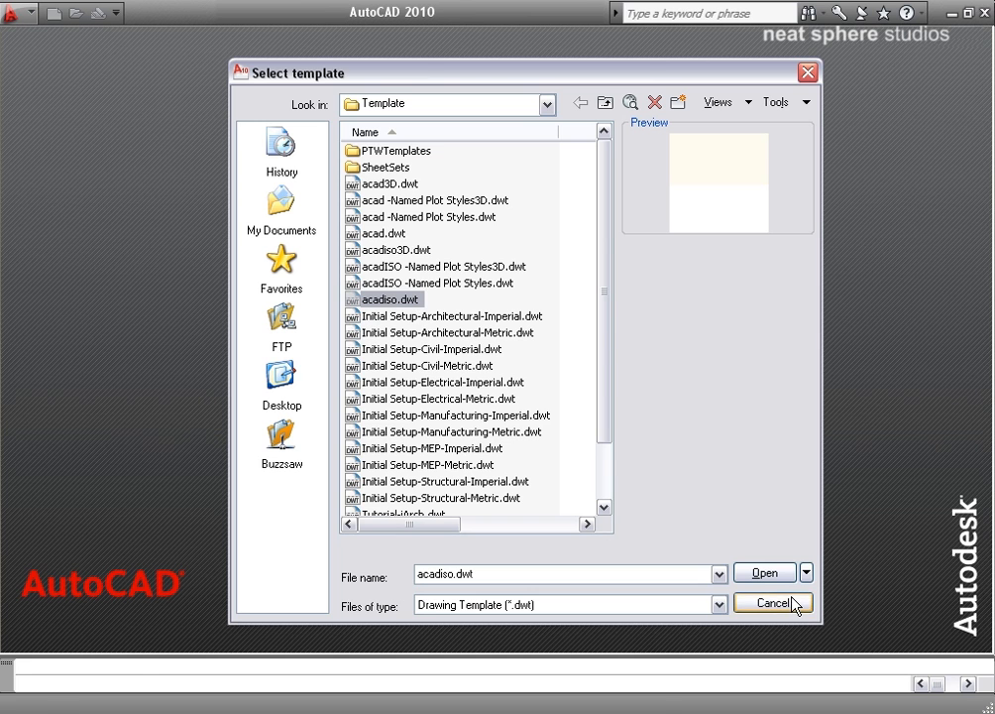
{"action": "left_click", "coordinate": [766, 573]}
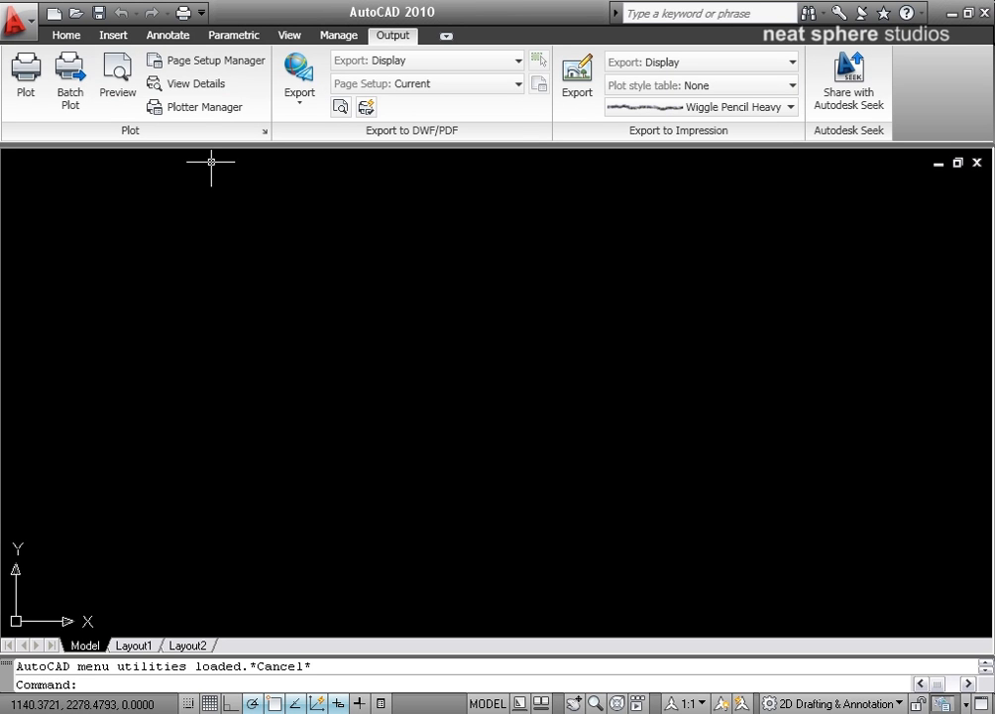
Create three new layers in the Layer Properties Manager and name the third one "end"
{"action": "left_click", "coordinate": [66, 36]}
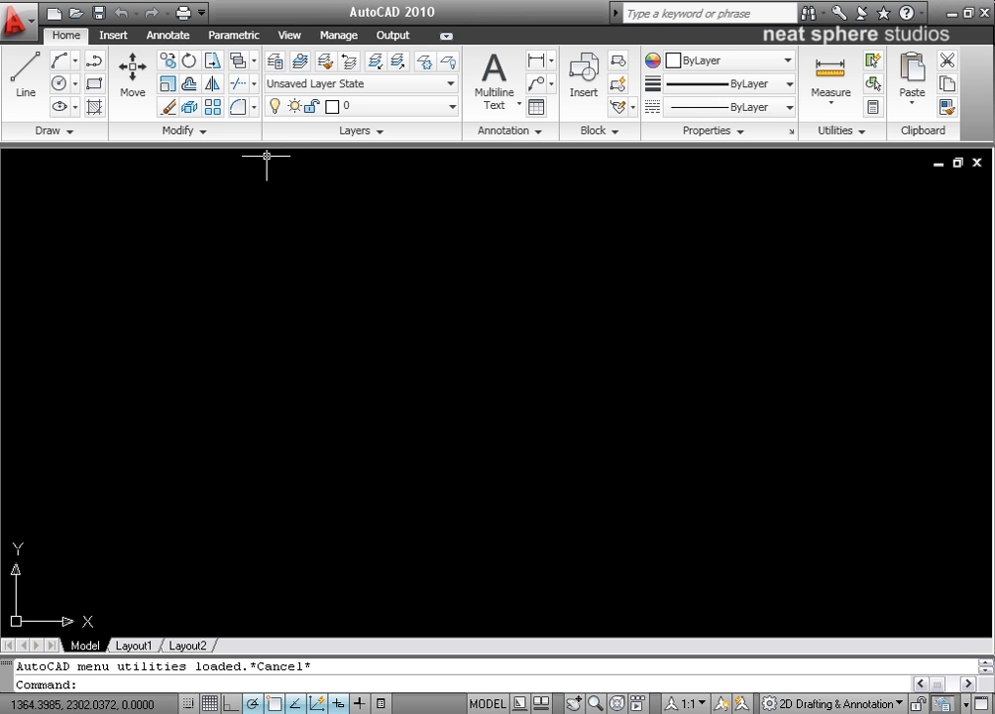
{"action": "left_click", "coordinate": [277, 70]}
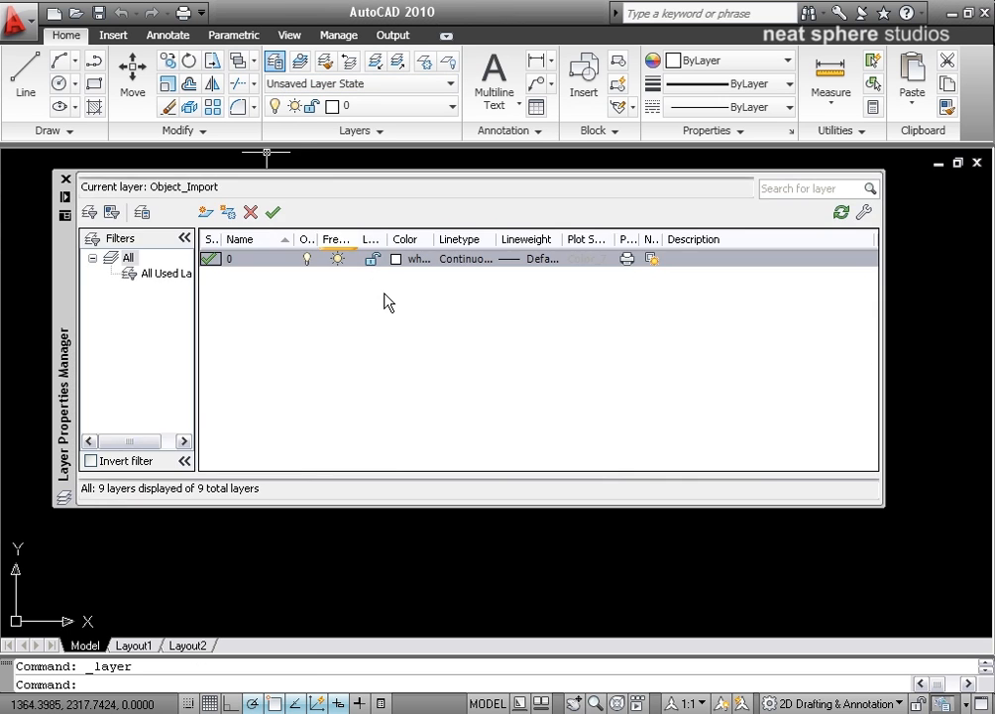
{"action": "left_click", "coordinate": [206, 213]}
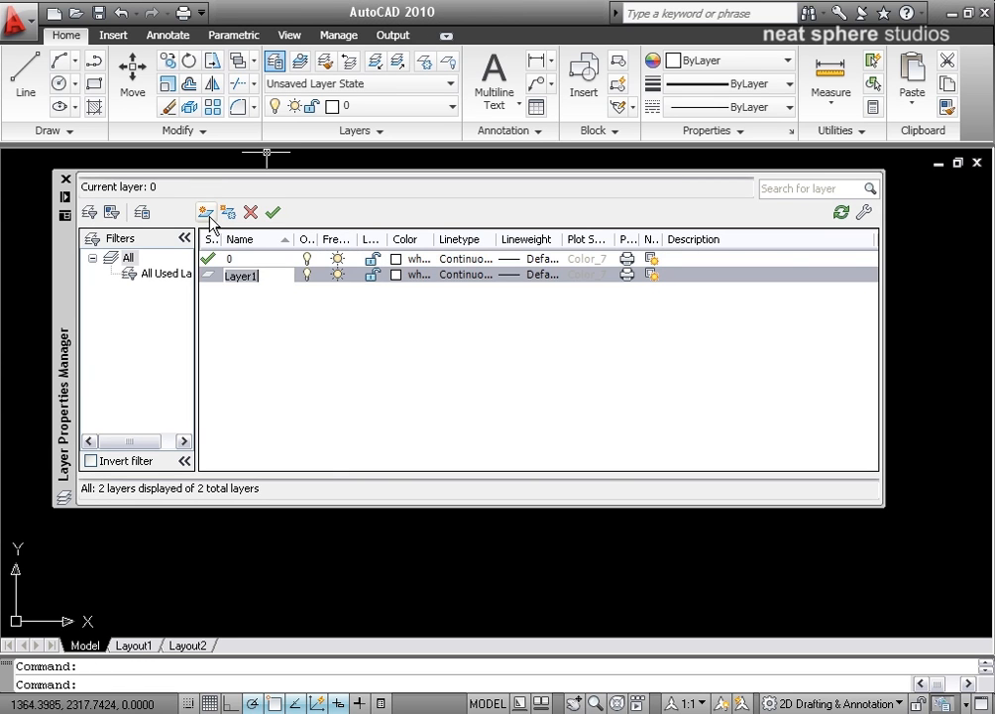
{"action": "left_click", "coordinate": [207, 213]}
{"action": "left_click", "coordinate": [207, 213]}
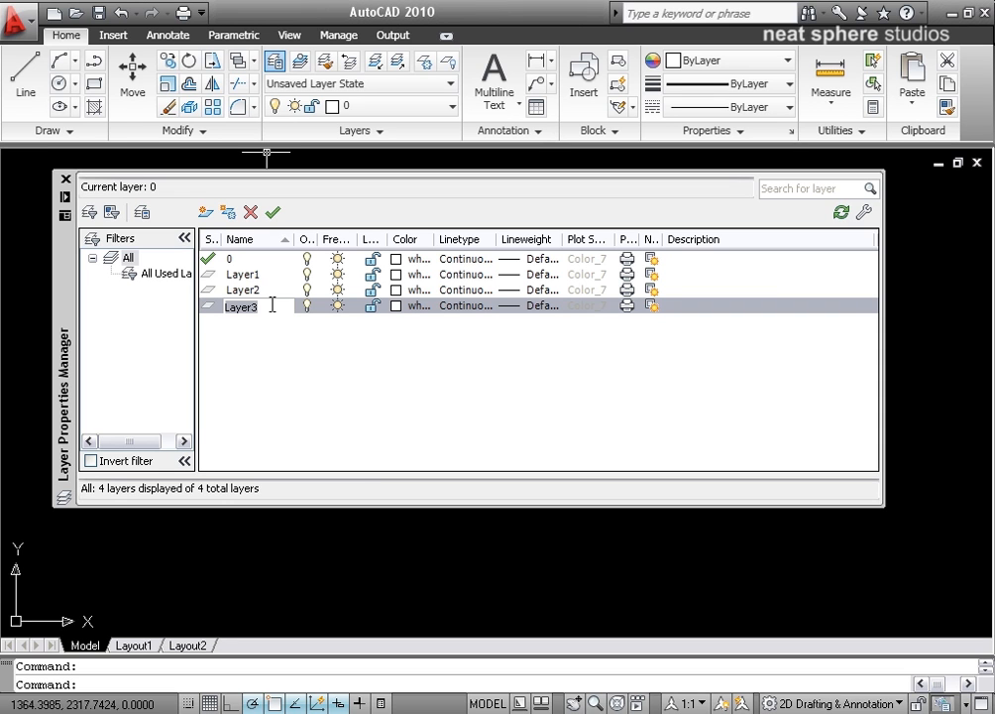
{"action": "type", "text": "end"}
{"action": "double_click", "coordinate": [251, 291]}
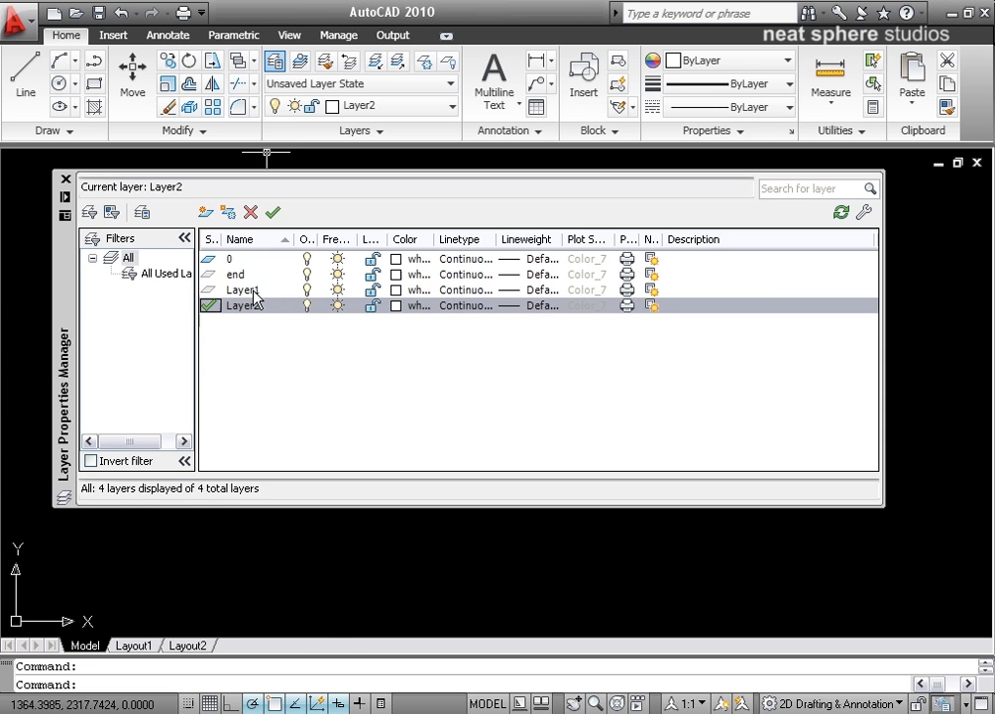
Rename the layer Layer1 as "start"
{"action": "left_click", "coordinate": [255, 292]}
{"action": "right_click", "coordinate": [255, 293]}
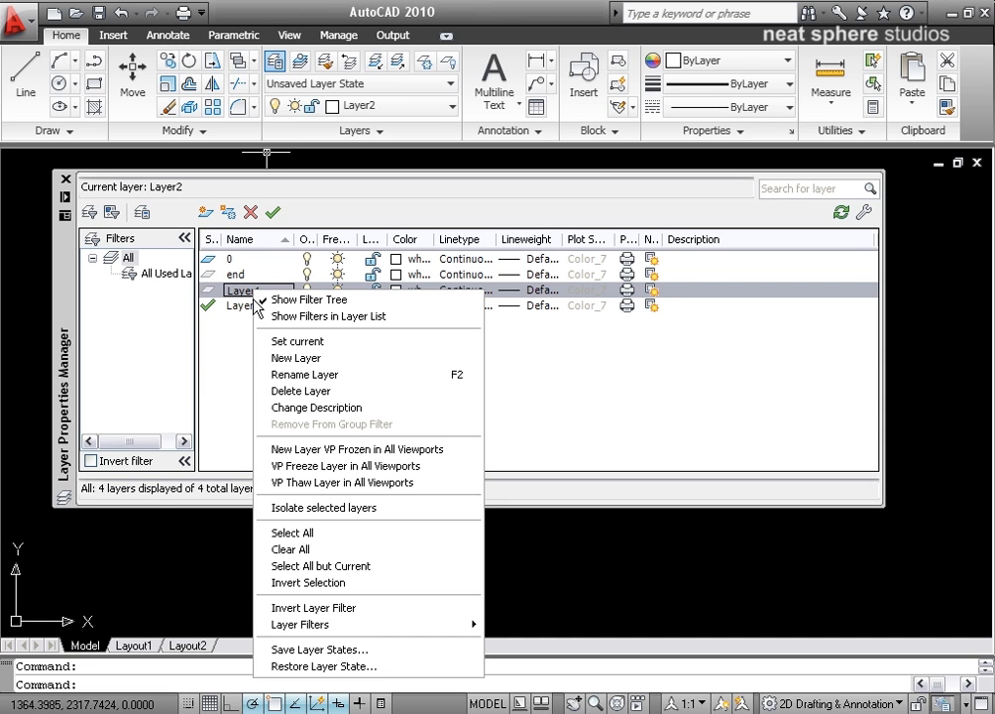
{"action": "left_click", "coordinate": [287, 374]}
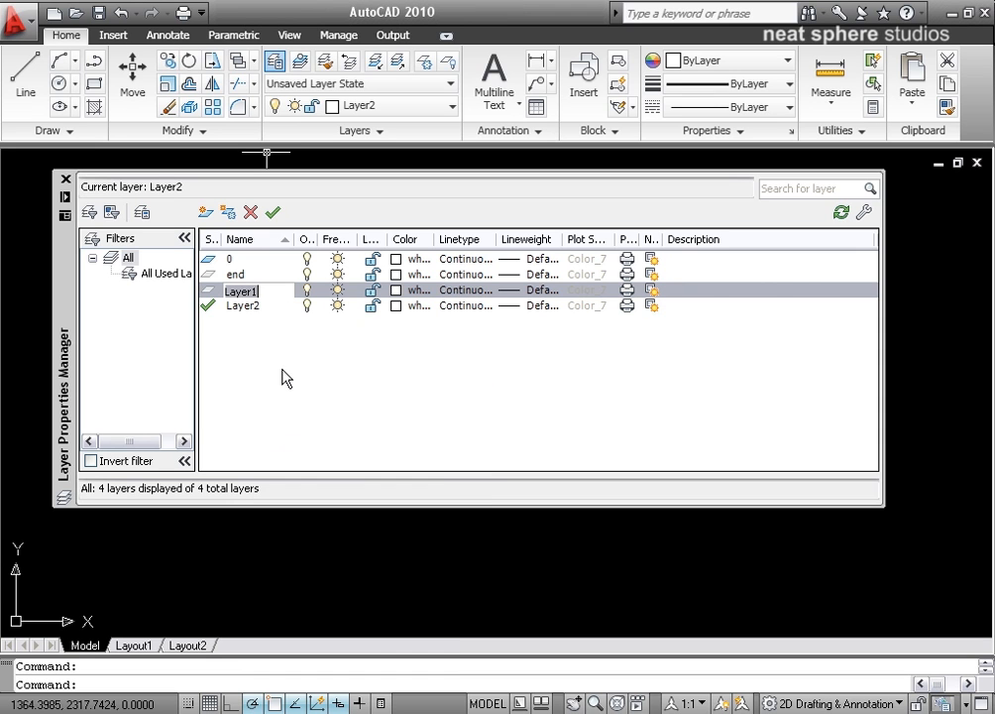
{"action": "type", "text": "start"}
{"action": "key", "text": "Return"}
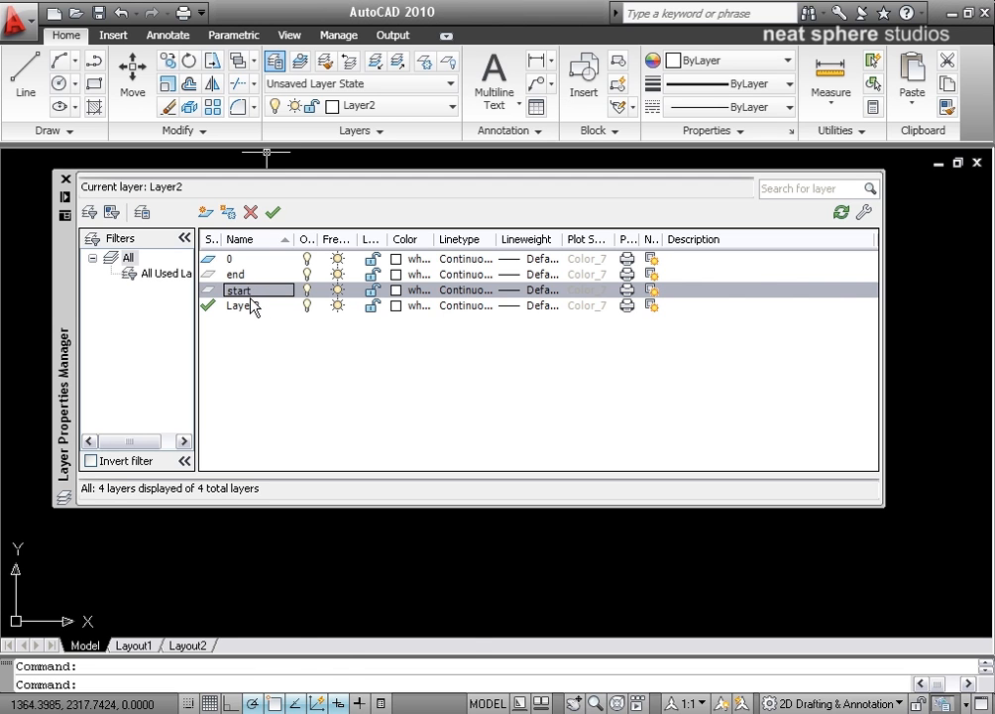
Rename the layer Layer2 as "middle" and make the start layer current
{"action": "left_click", "coordinate": [251, 306]}
{"action": "right_click", "coordinate": [250, 306]}
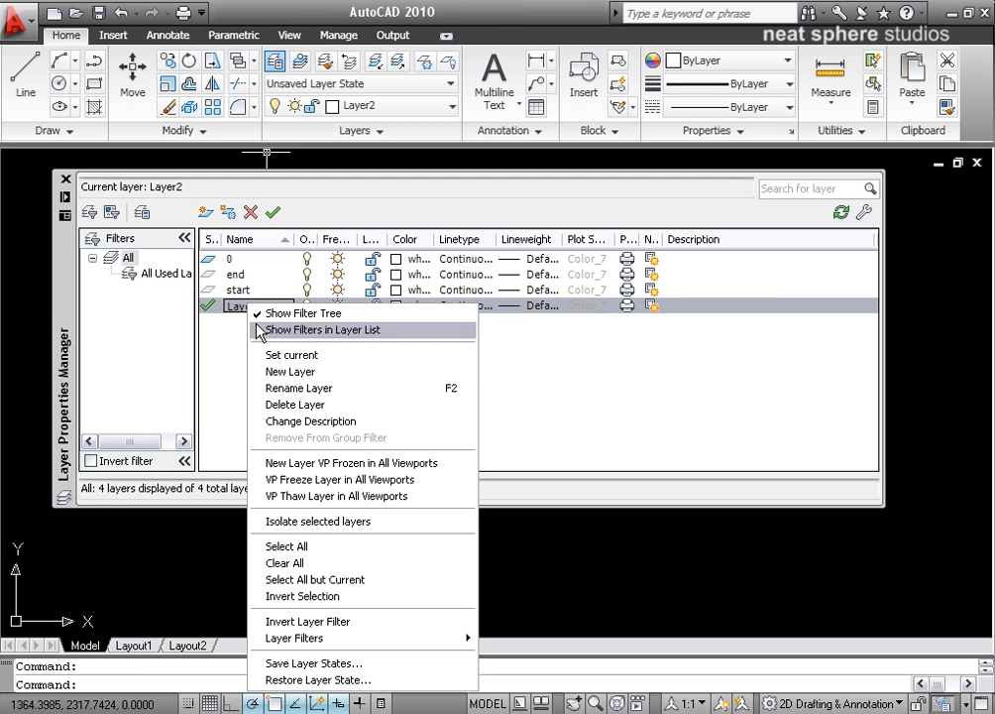
{"action": "left_click", "coordinate": [289, 389]}
{"action": "type", "text": "middle"}
{"action": "key", "text": "Return"}
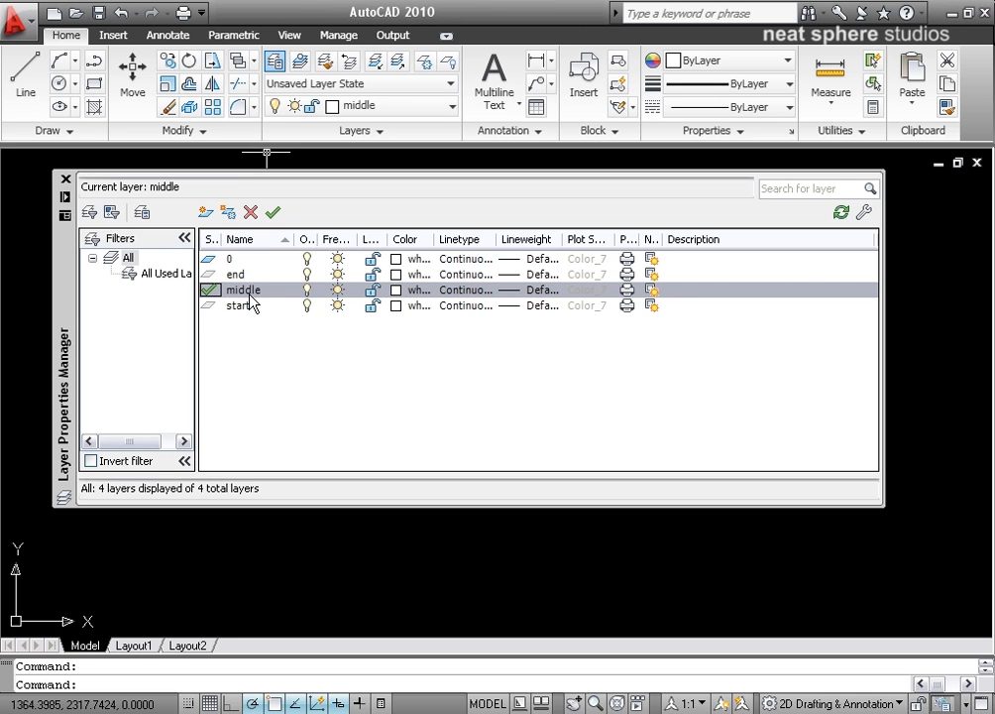
{"action": "left_click", "coordinate": [213, 307]}
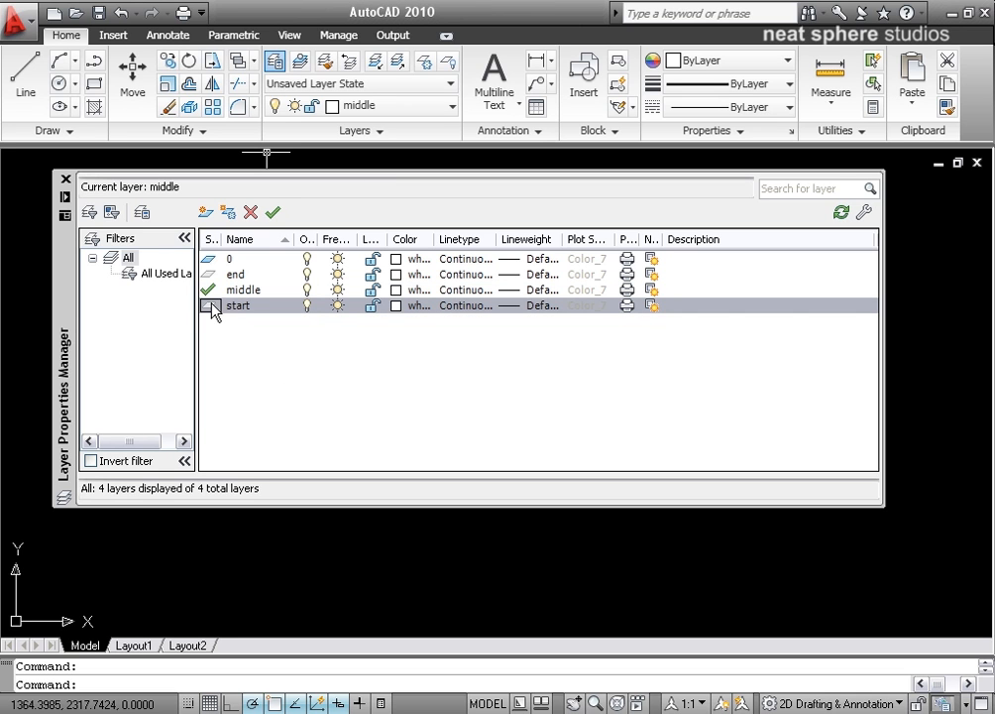
{"action": "left_click", "coordinate": [273, 212]}
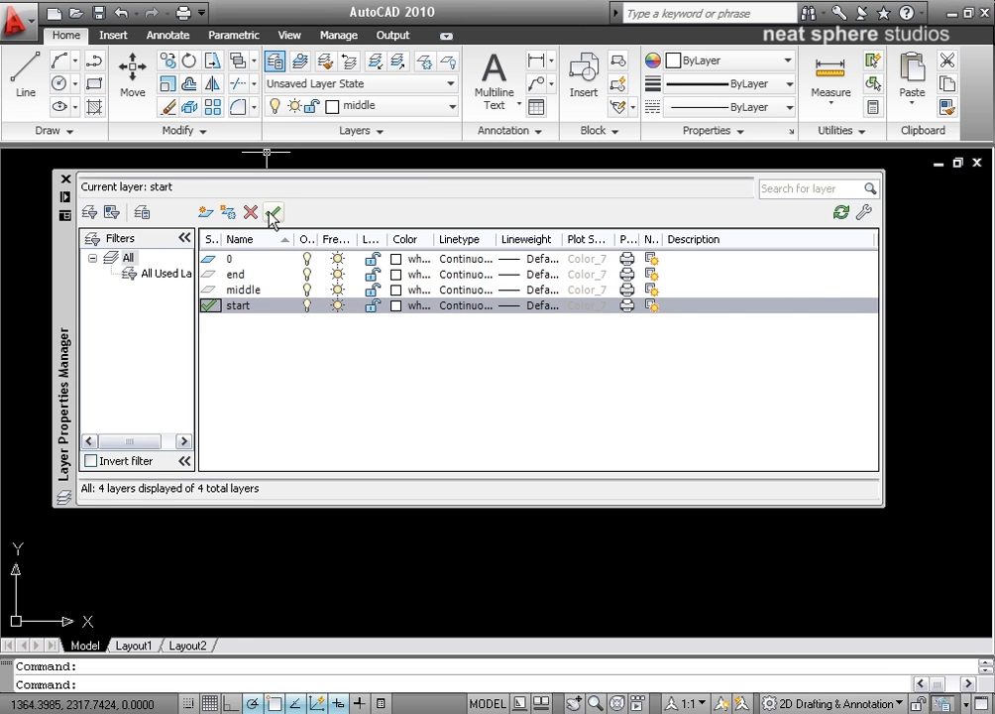
Set the end layer's color to index 30 (orange) and the middle layer's color to index 160 (blue)
{"action": "left_click", "coordinate": [396, 275]}
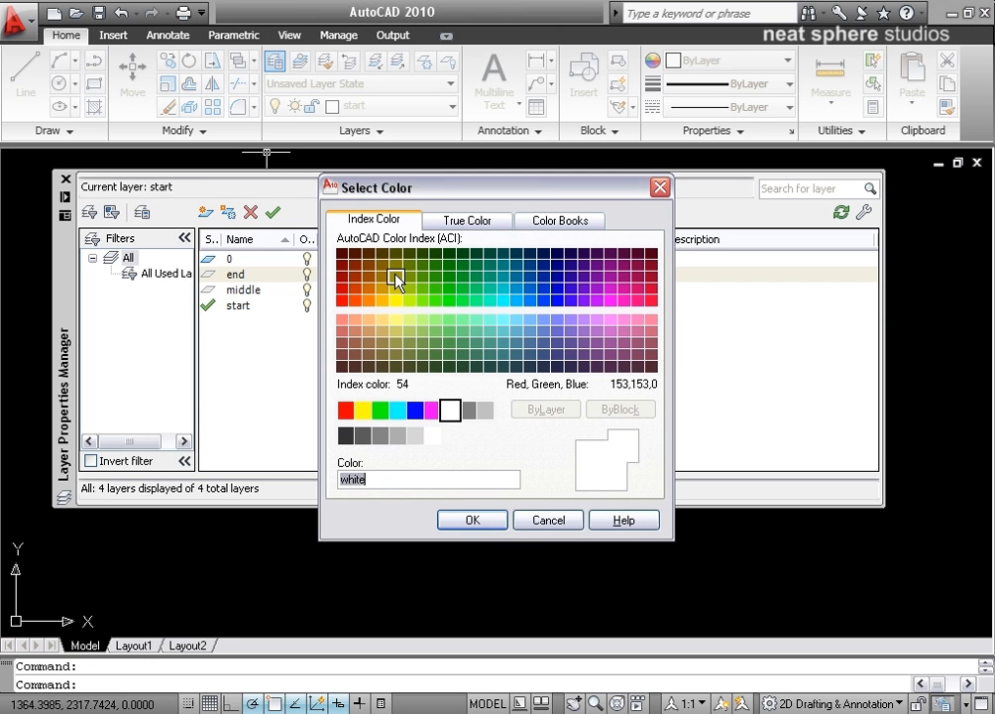
{"action": "left_click", "coordinate": [371, 303]}
{"action": "left_click", "coordinate": [483, 520]}
{"action": "left_click", "coordinate": [407, 308]}
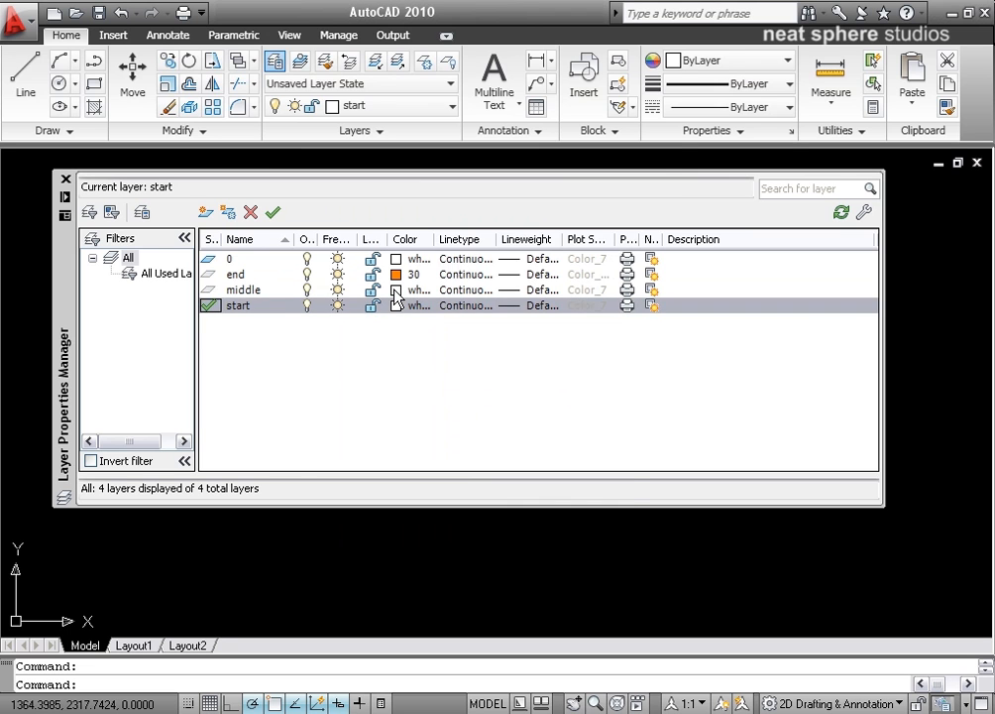
{"action": "left_click", "coordinate": [394, 289]}
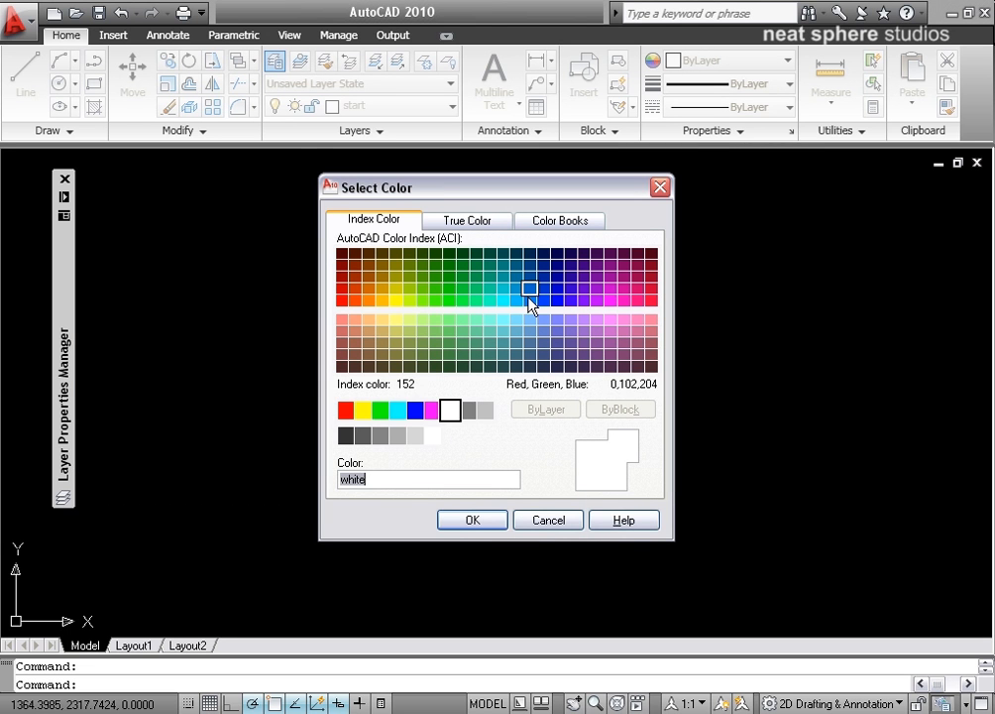
{"action": "left_click", "coordinate": [543, 299]}
{"action": "left_click", "coordinate": [494, 517]}
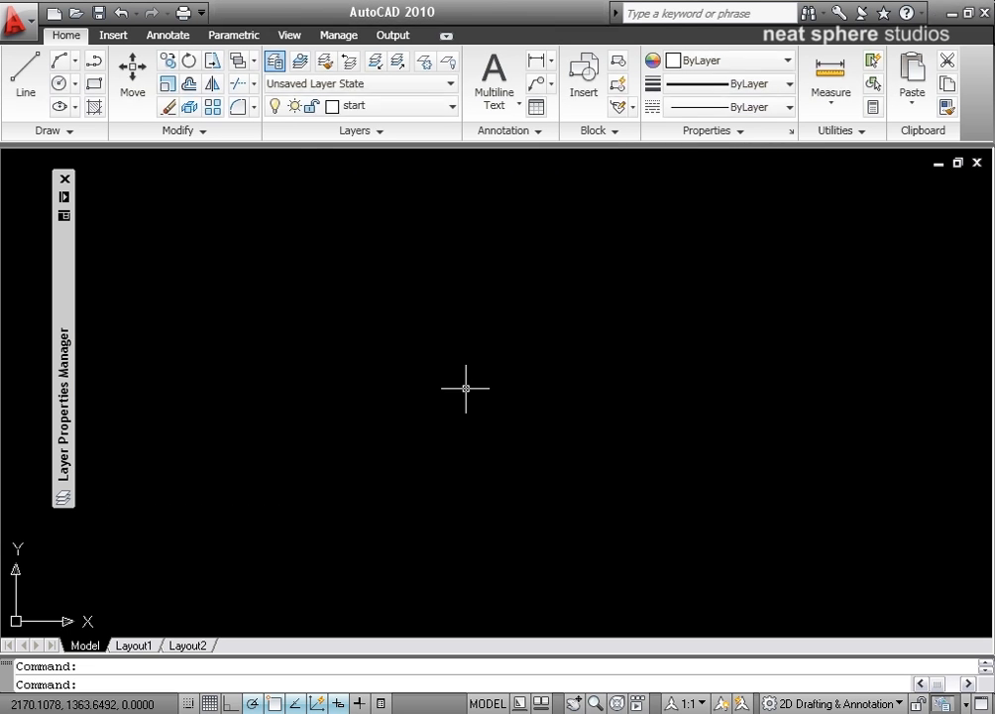
Set the start layer's color to index 92 (green) and close the Layer Properties Manager
{"action": "mouse_move", "coordinate": [64, 199]}
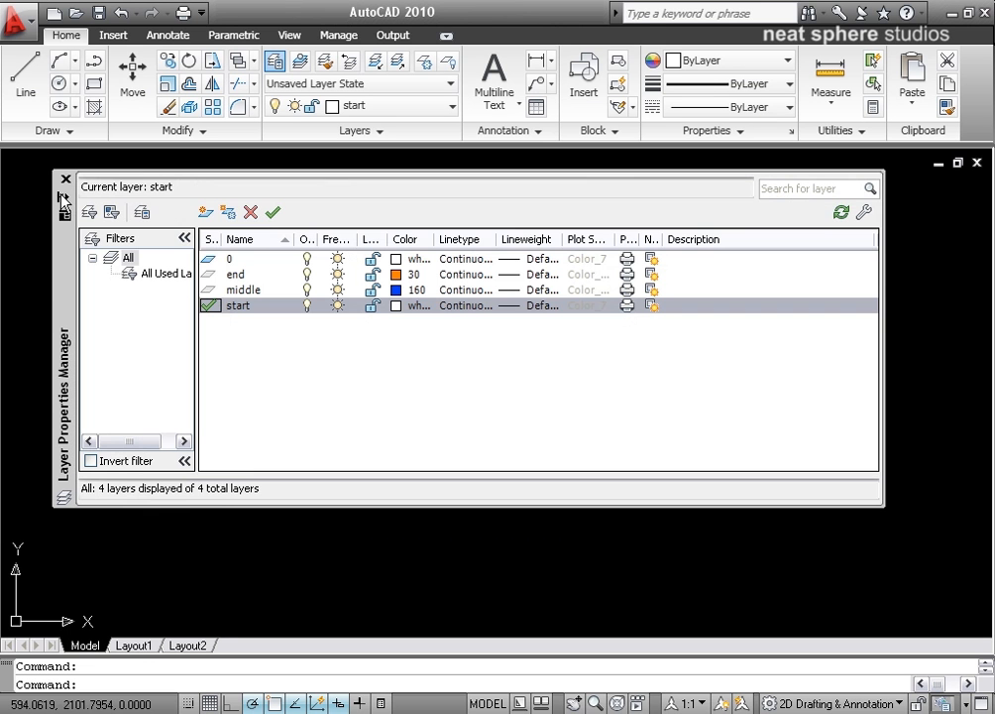
{"action": "left_click", "coordinate": [396, 306]}
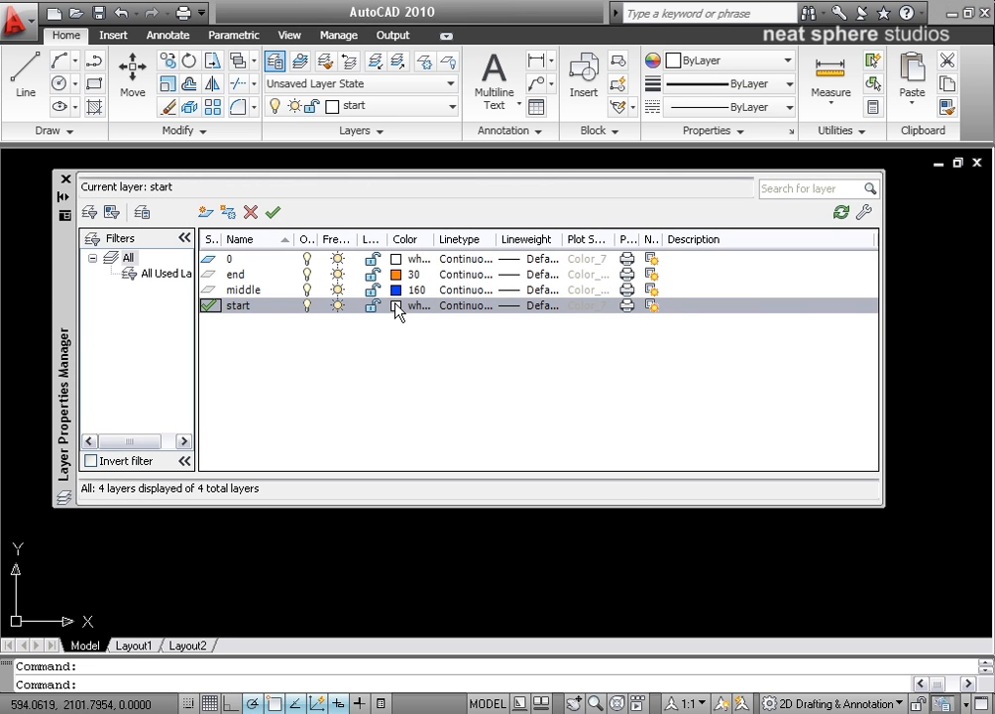
{"action": "left_click", "coordinate": [449, 290]}
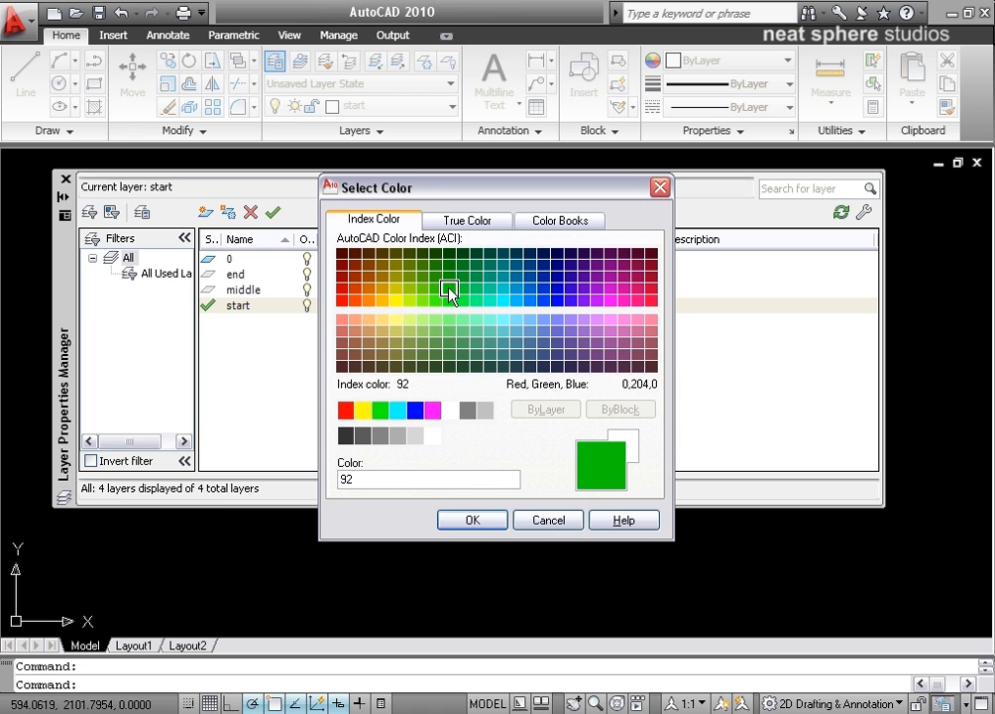
{"action": "left_click", "coordinate": [492, 522]}
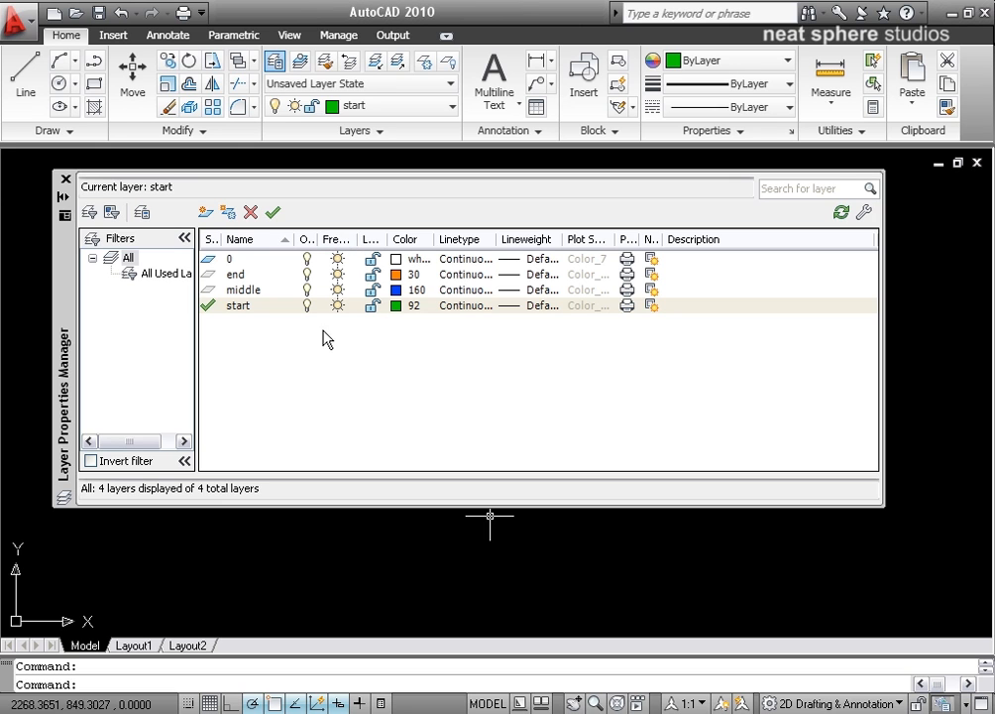
{"action": "left_click", "coordinate": [64, 179]}
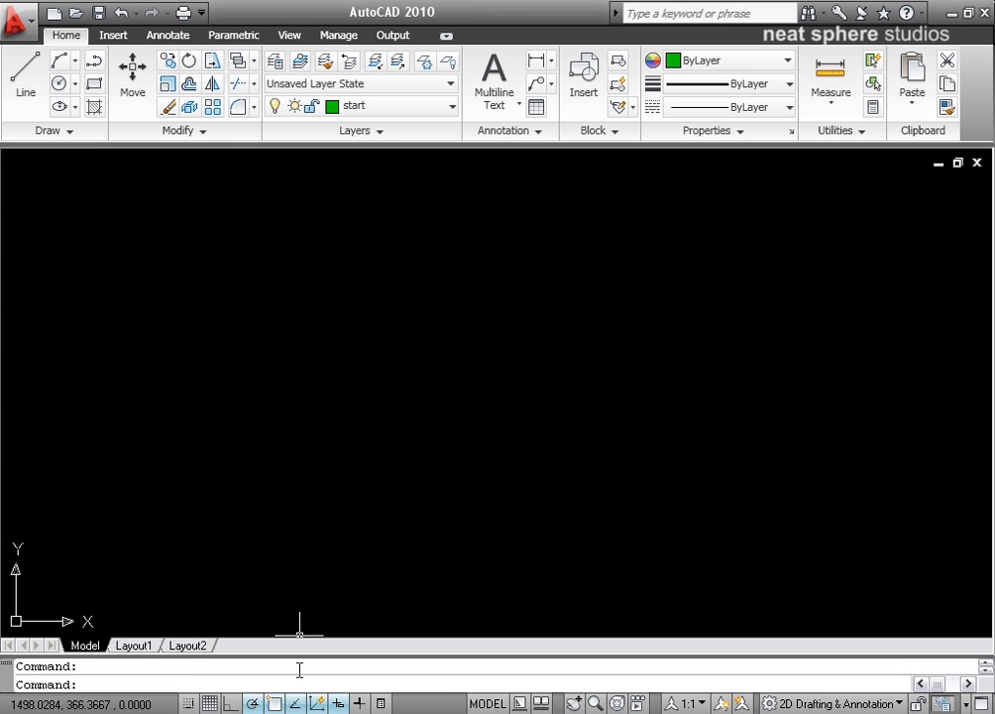
Turn off the Center object snap mode in the drafting settings and turn on lineweight display
{"action": "right_click", "coordinate": [276, 704]}
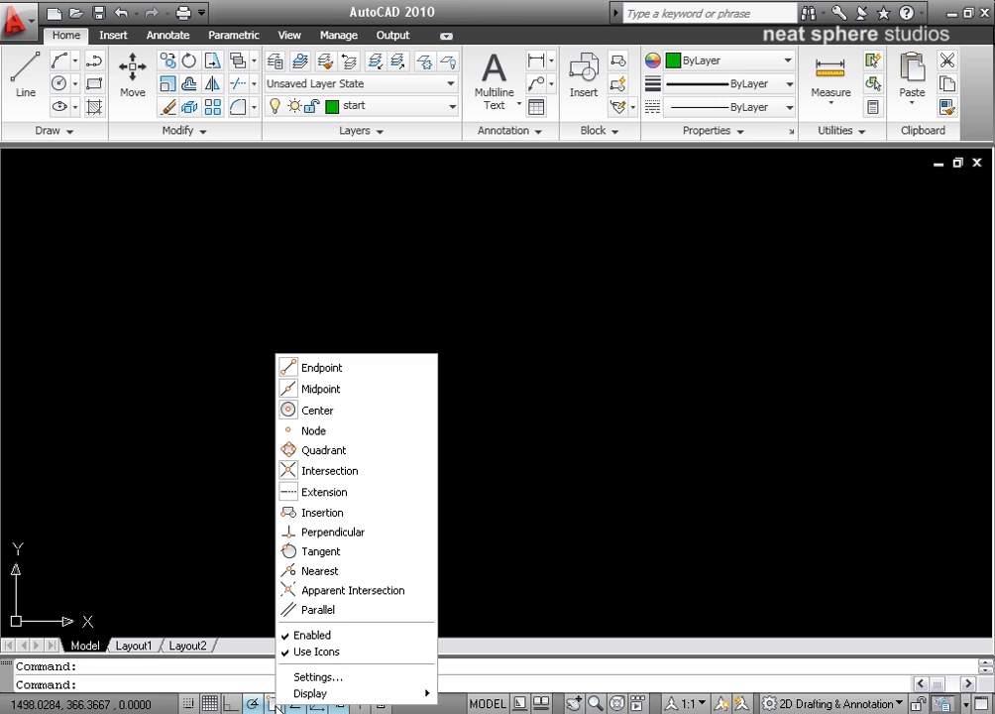
{"action": "left_click", "coordinate": [300, 676]}
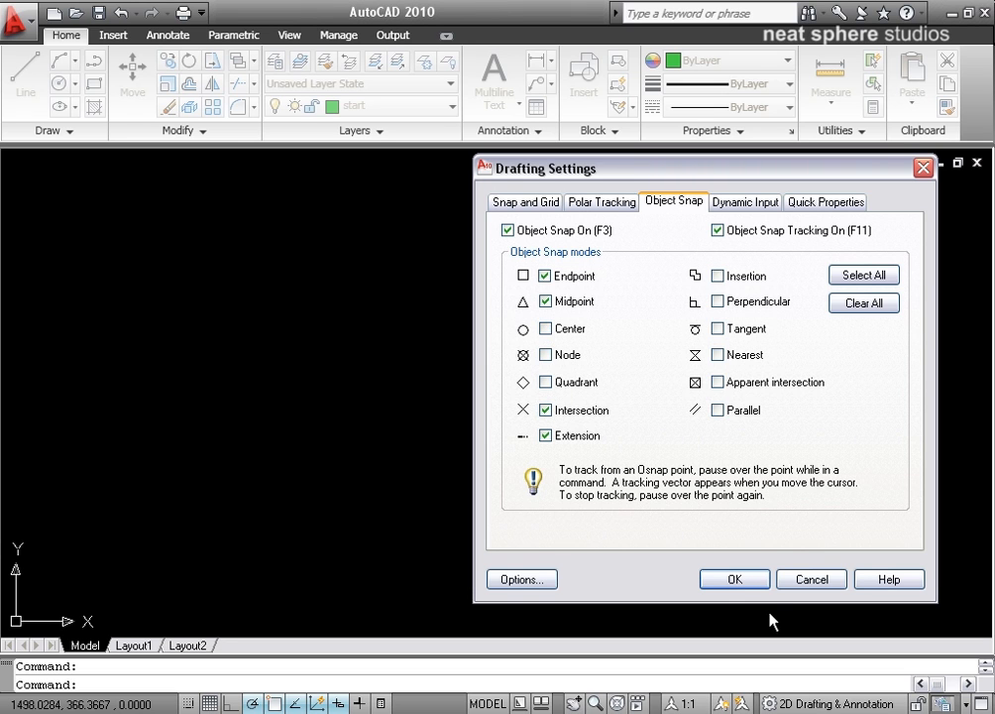
{"action": "left_click", "coordinate": [735, 580]}
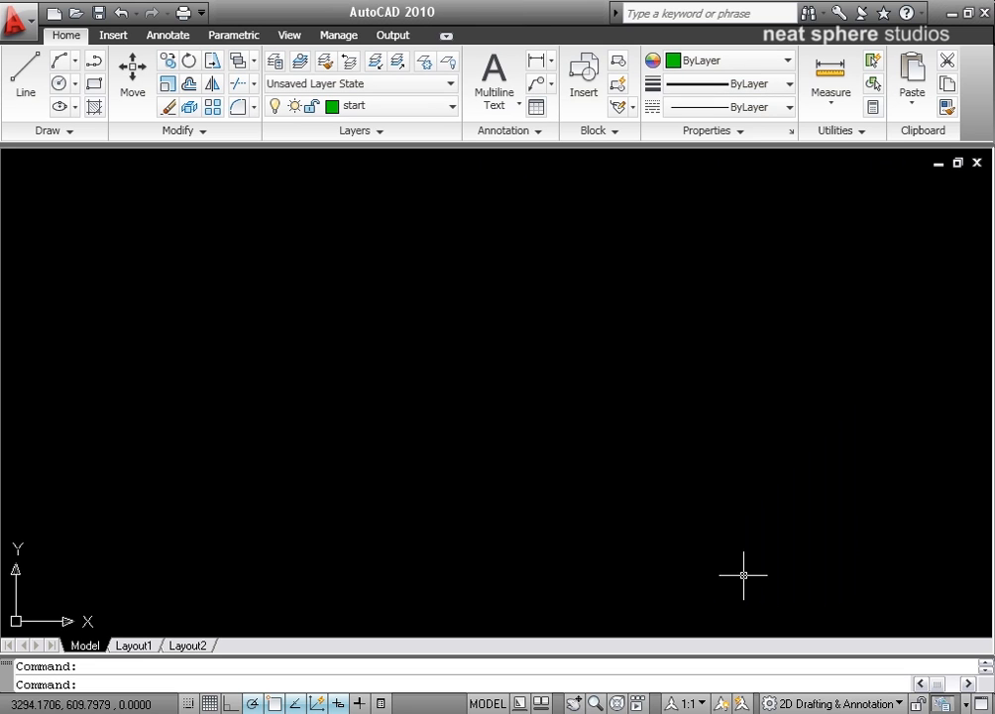
{"action": "left_click", "coordinate": [359, 705]}
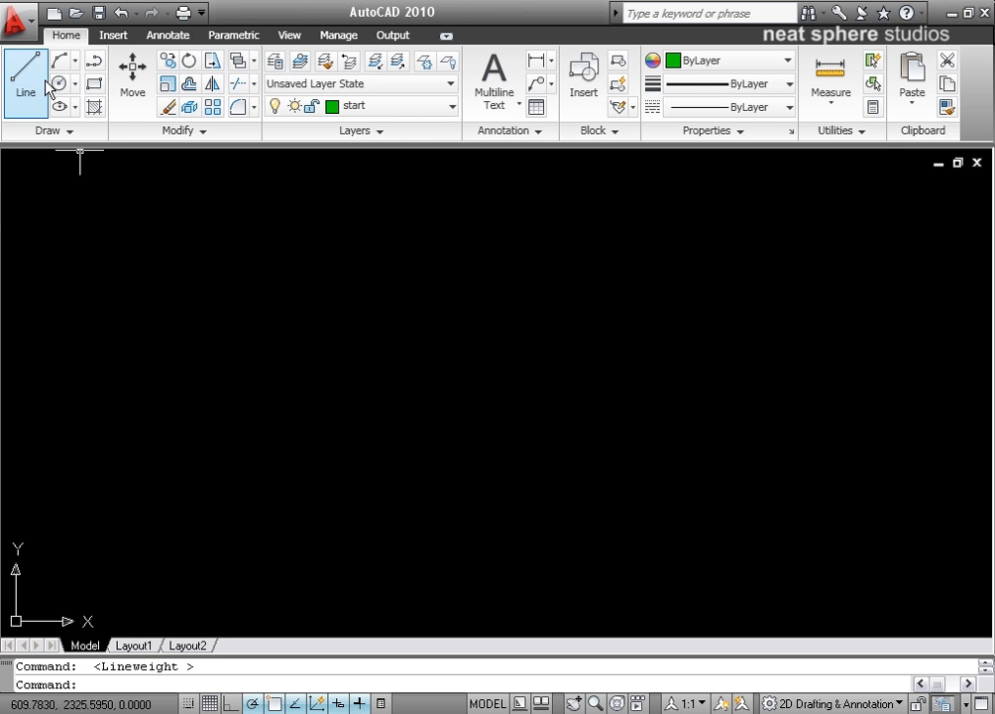
Set the length precision in the drawing units to 0
{"action": "left_click", "coordinate": [20, 22]}
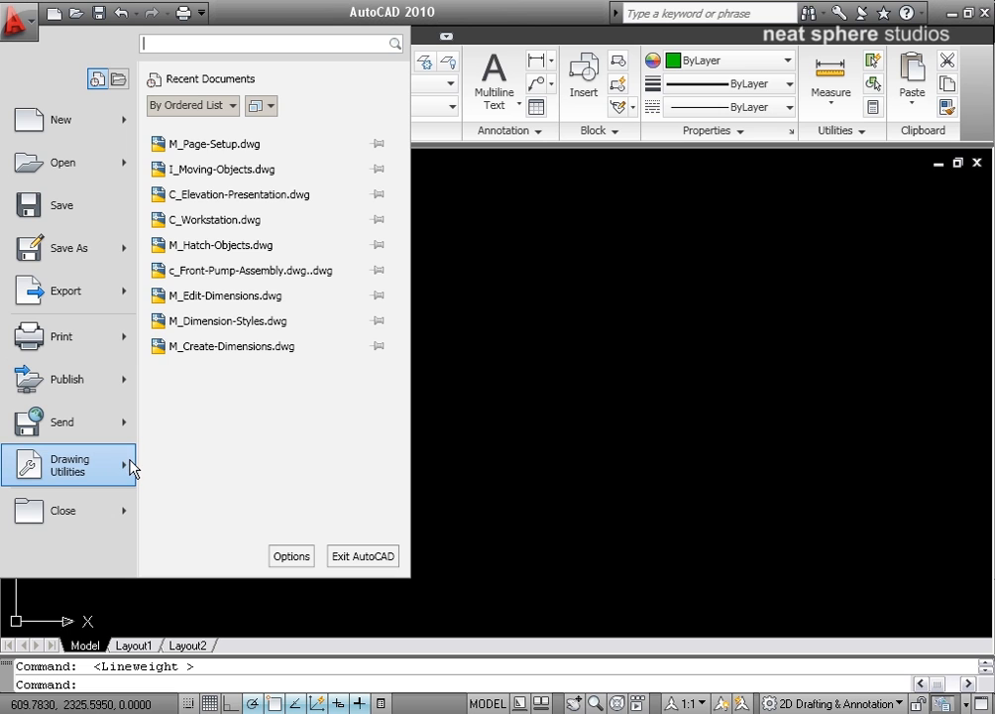
{"action": "mouse_move", "coordinate": [130, 468]}
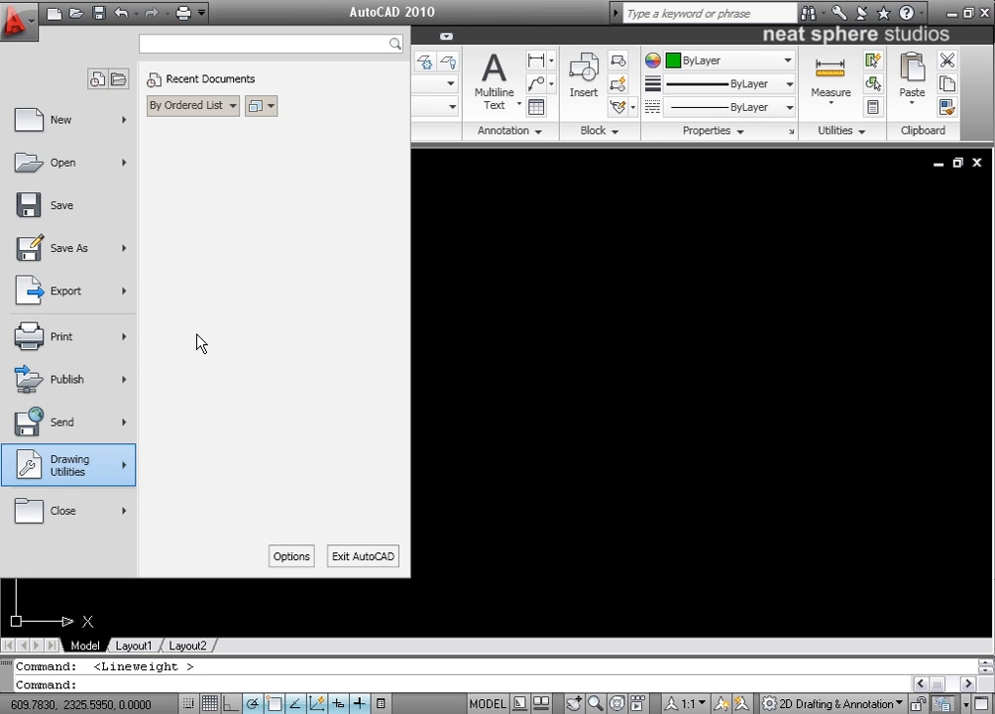
{"action": "left_click", "coordinate": [161, 181]}
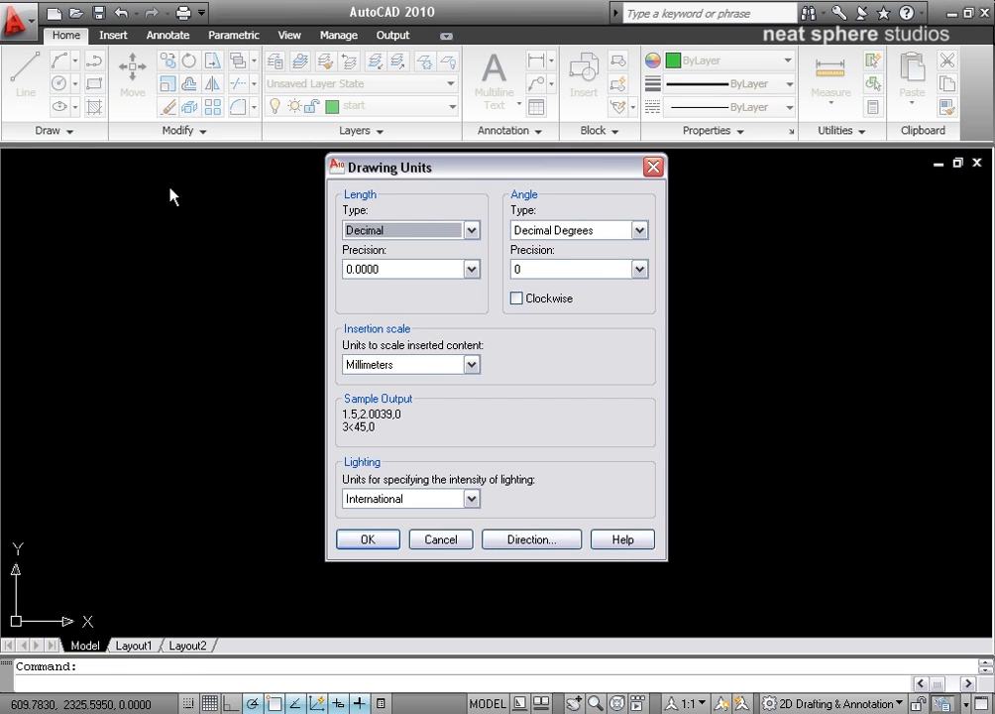
{"action": "left_click", "coordinate": [471, 268]}
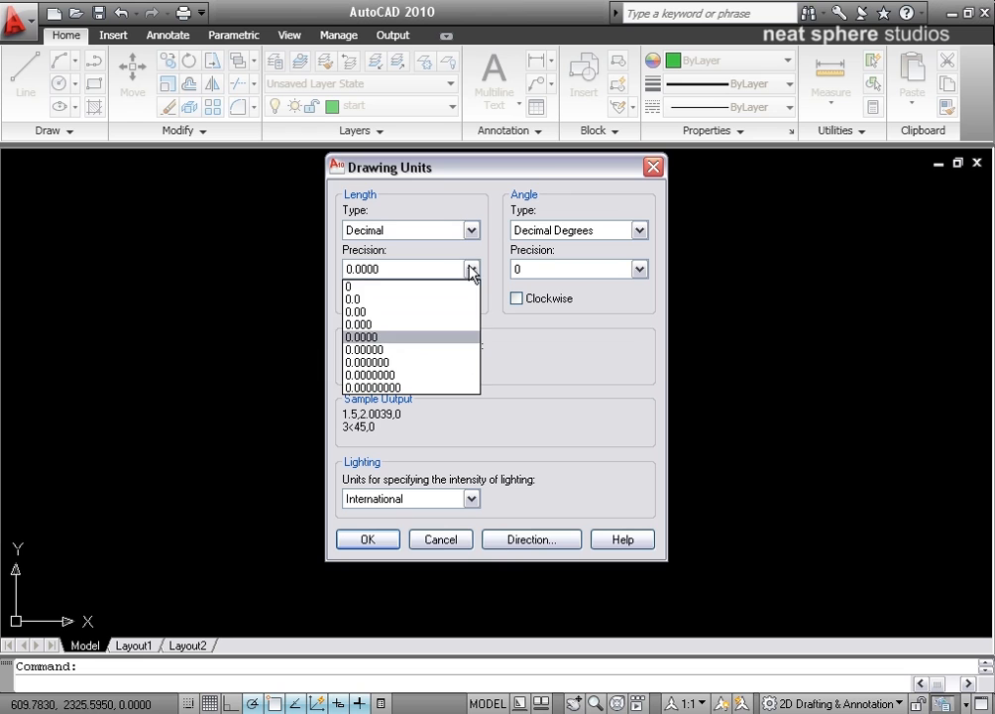
{"action": "left_click", "coordinate": [375, 286]}
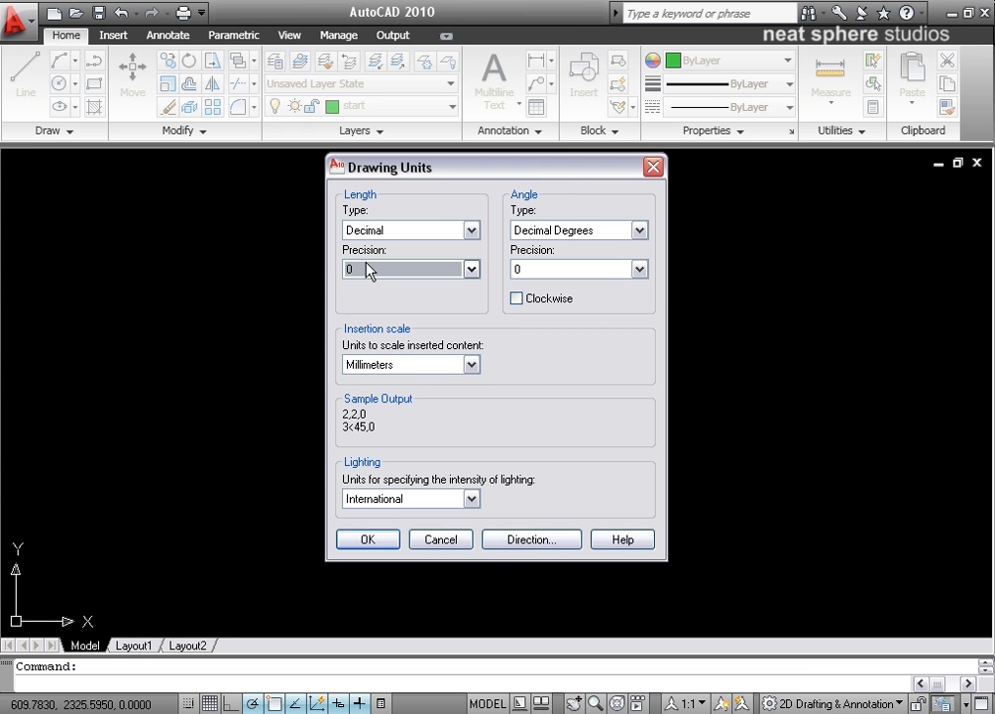
{"action": "left_click", "coordinate": [387, 545]}
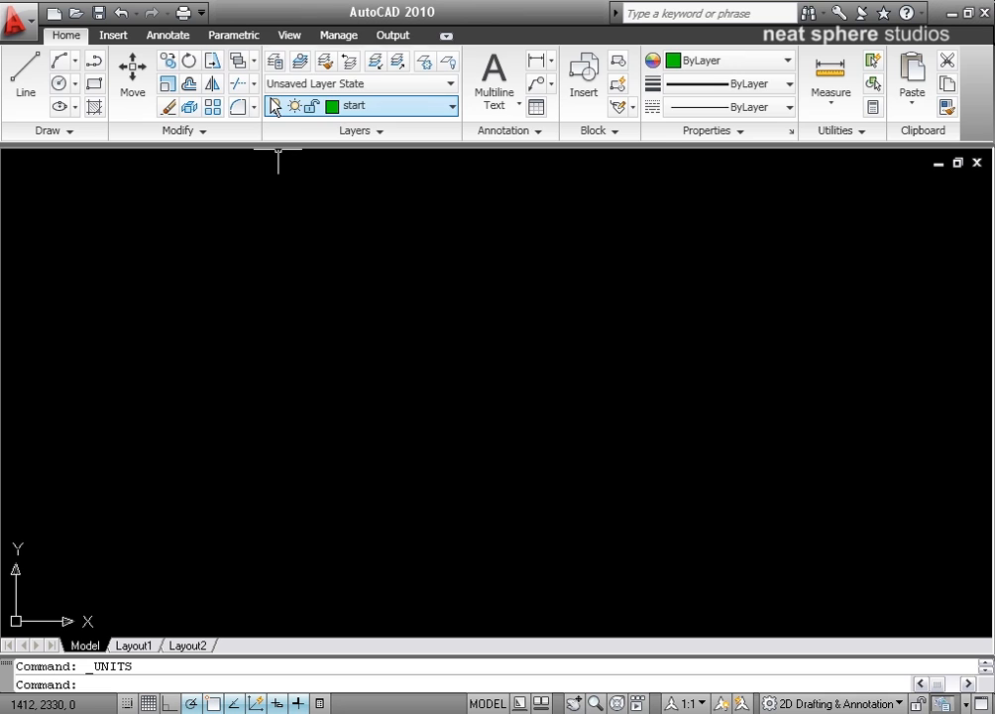
Create a new text style named "Mine"
{"action": "left_click", "coordinate": [182, 42]}
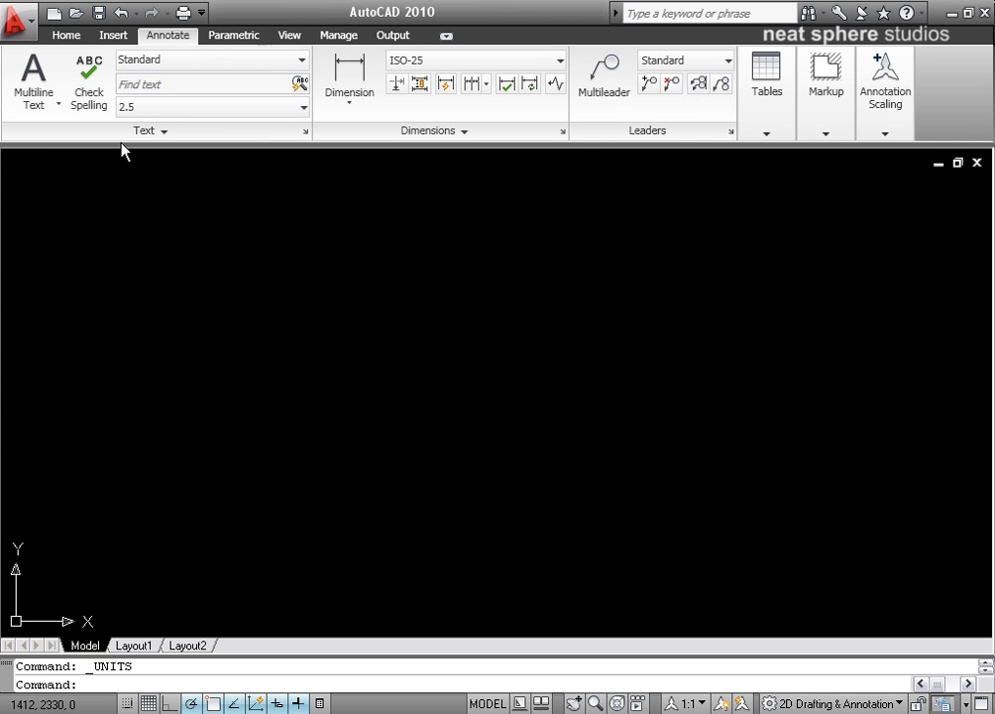
{"action": "left_click", "coordinate": [307, 132]}
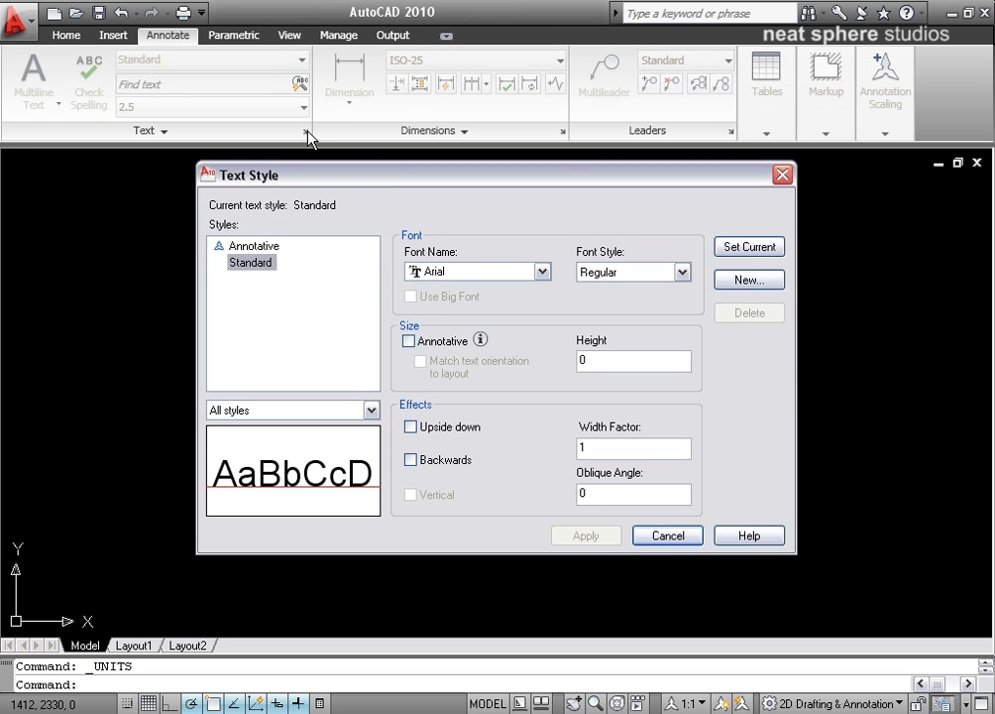
{"action": "left_click", "coordinate": [749, 282]}
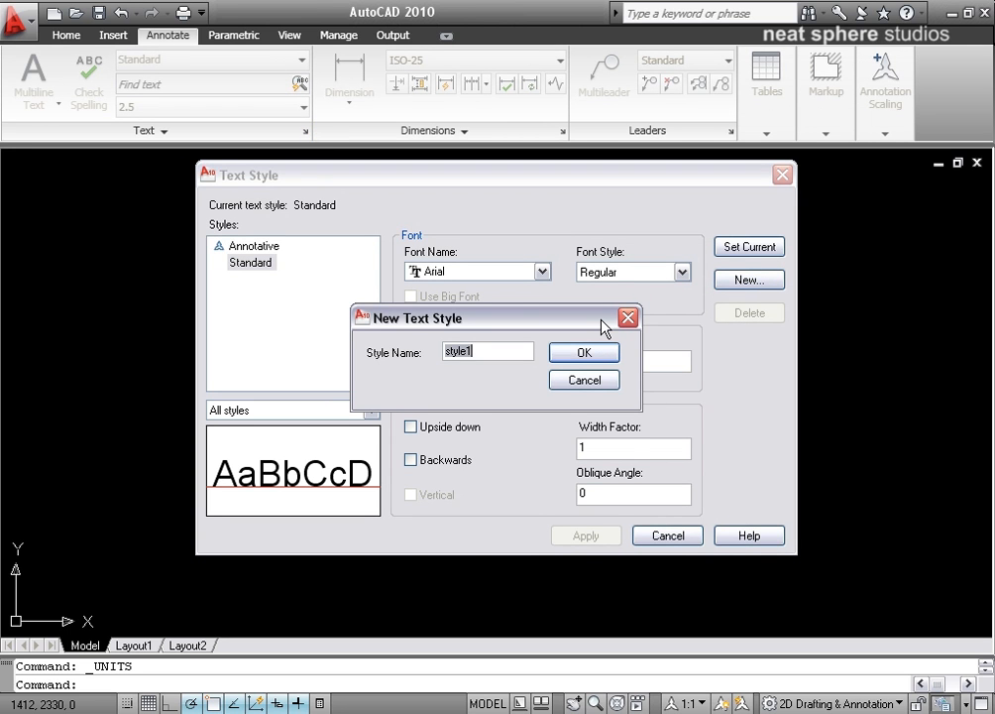
{"action": "type", "text": "Mine"}
{"action": "left_click", "coordinate": [578, 352]}
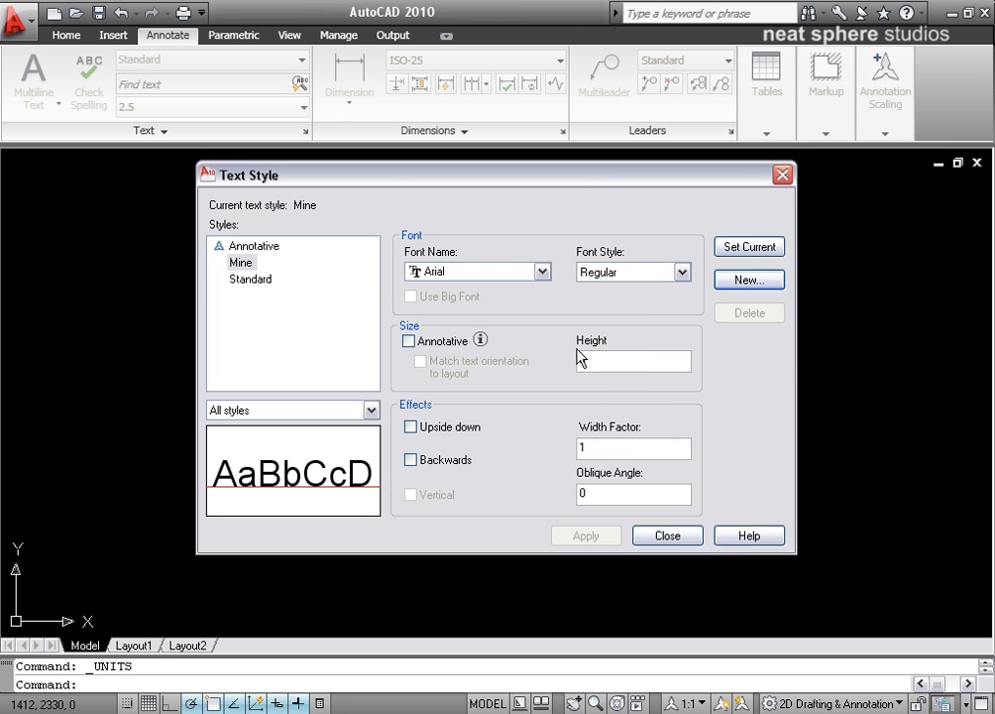
Make the Mine text style annotative with the Arial font and a paper text height of 5, and save the style changes
{"action": "left_click", "coordinate": [543, 275]}
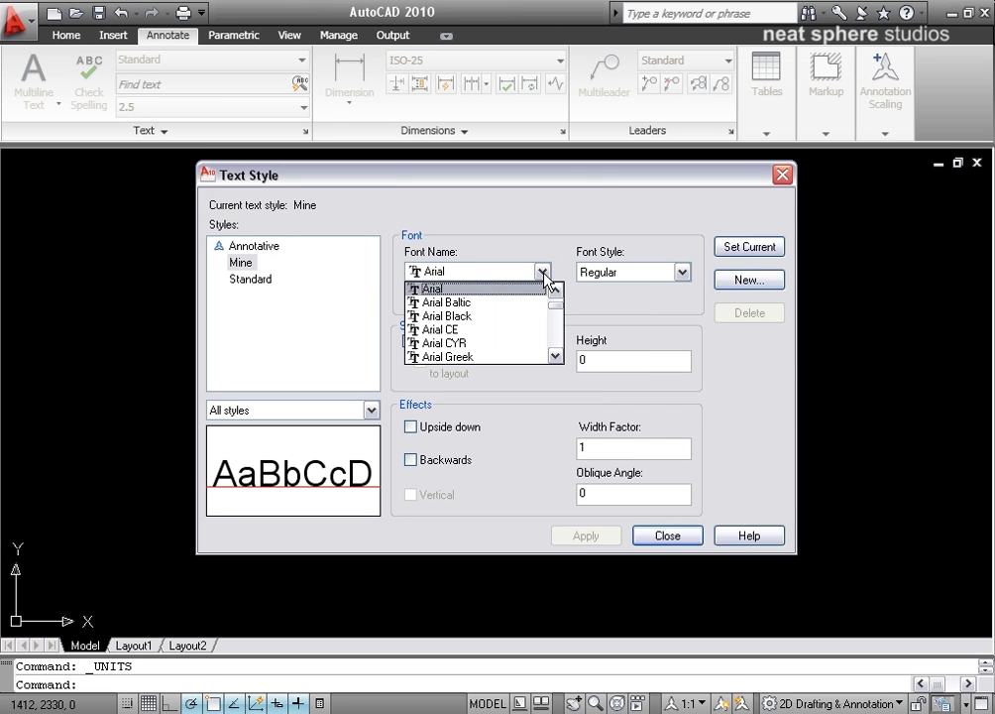
{"action": "left_click", "coordinate": [483, 290]}
{"action": "left_click", "coordinate": [408, 341]}
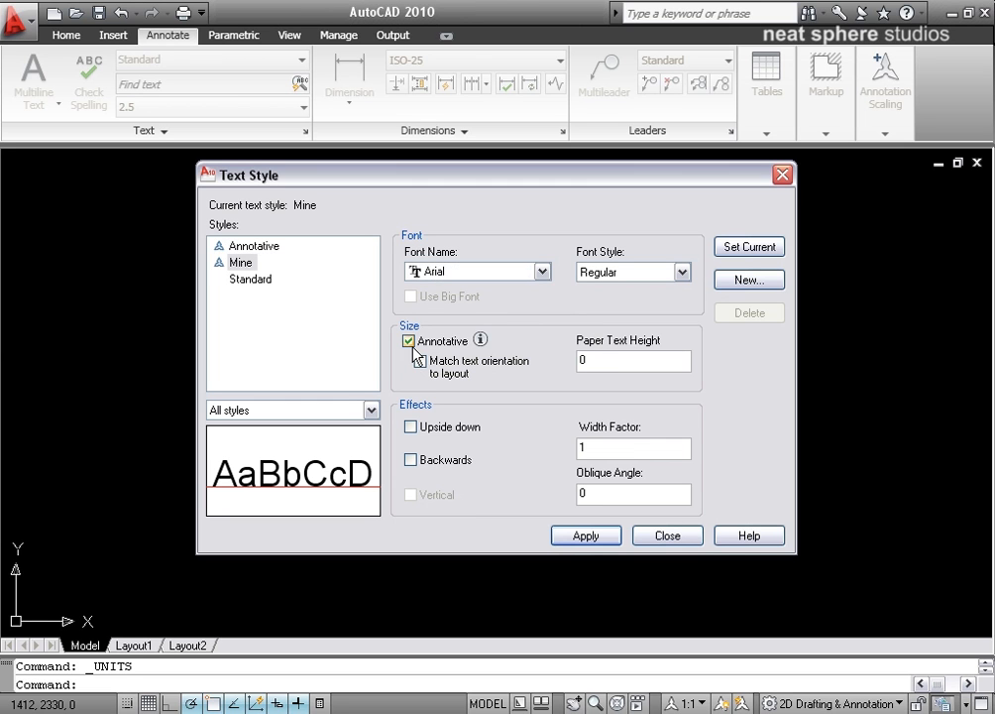
{"action": "double_click", "coordinate": [602, 363]}
{"action": "type", "text": "5"}
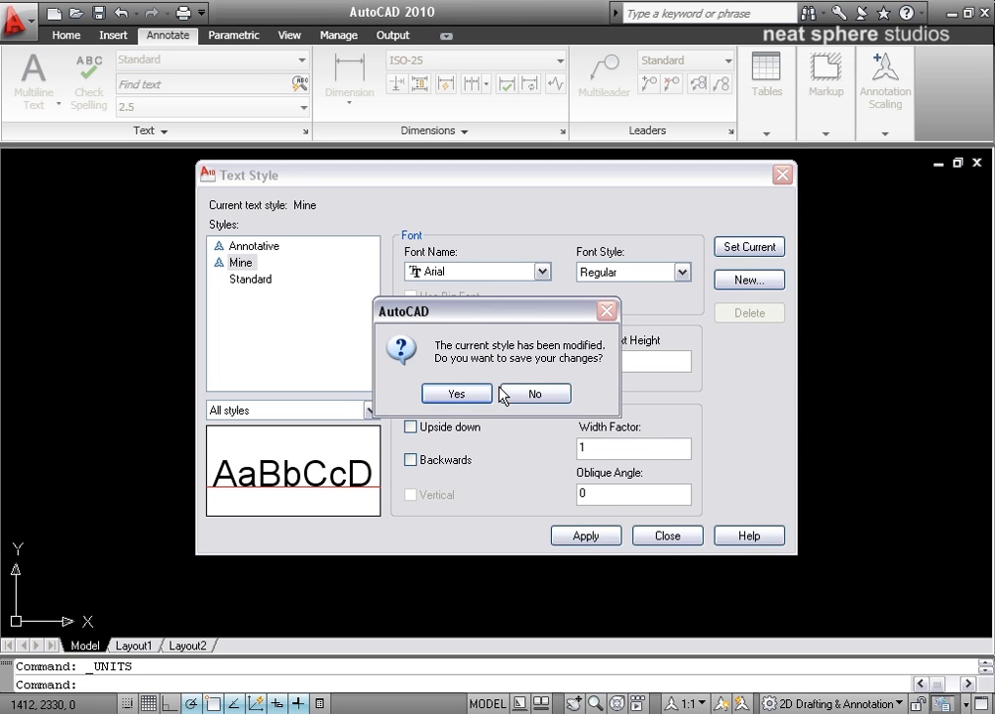
{"action": "left_click", "coordinate": [486, 395]}
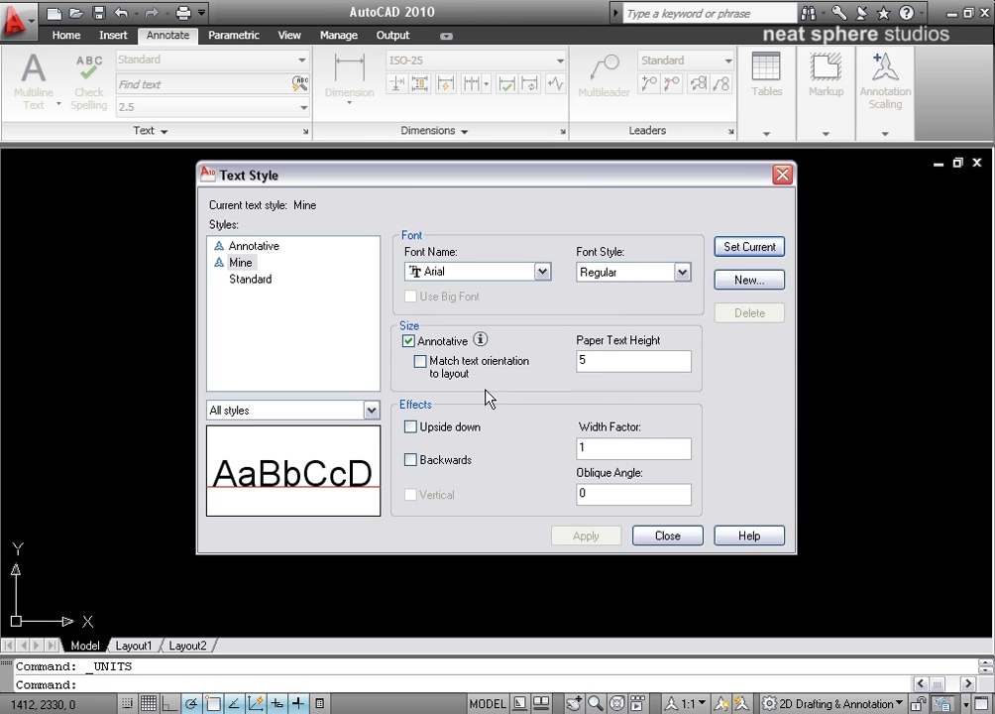
{"action": "left_click", "coordinate": [661, 538]}
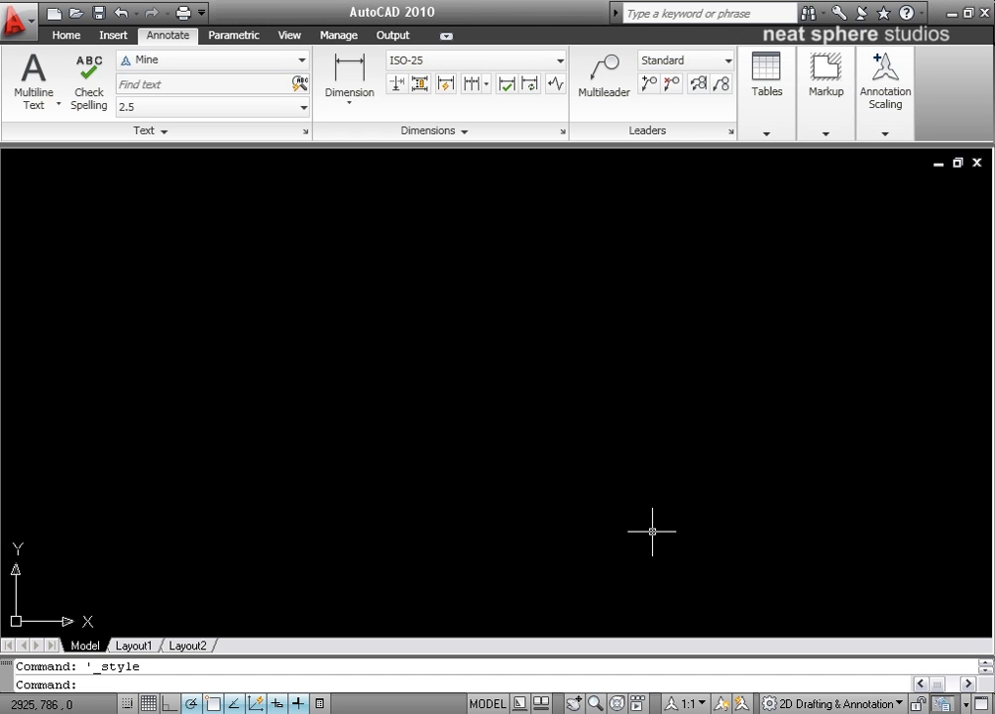
Start saving the drawing under the file type AutoCAD Drawing Template (*.dwt), keeping the Template folder as its location
{"action": "left_click", "coordinate": [80, 38]}
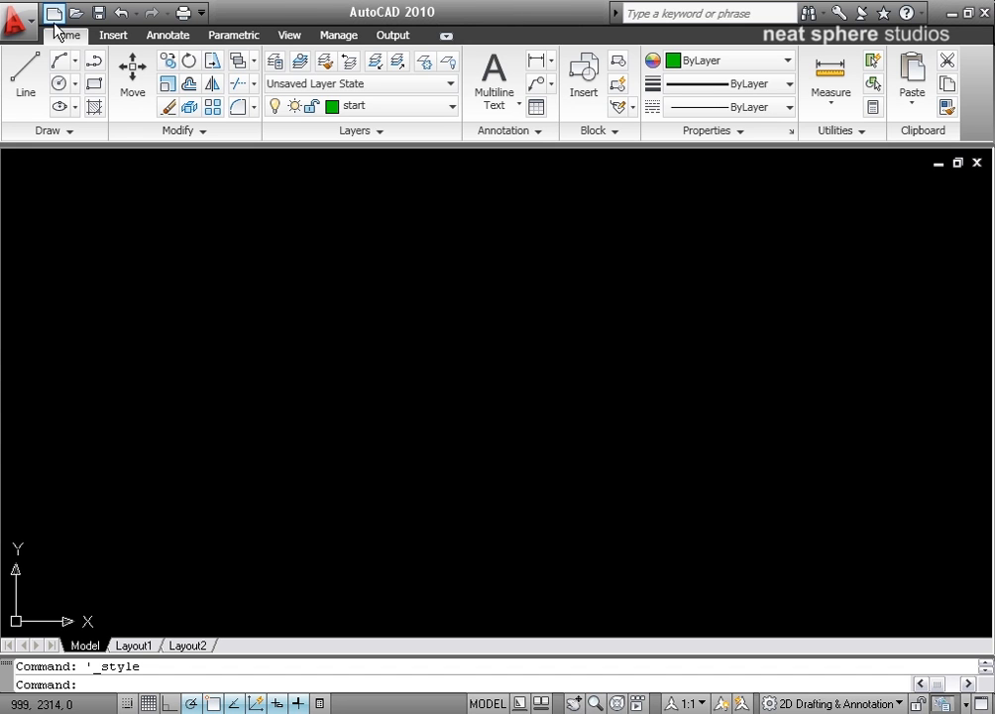
{"action": "left_click", "coordinate": [20, 26]}
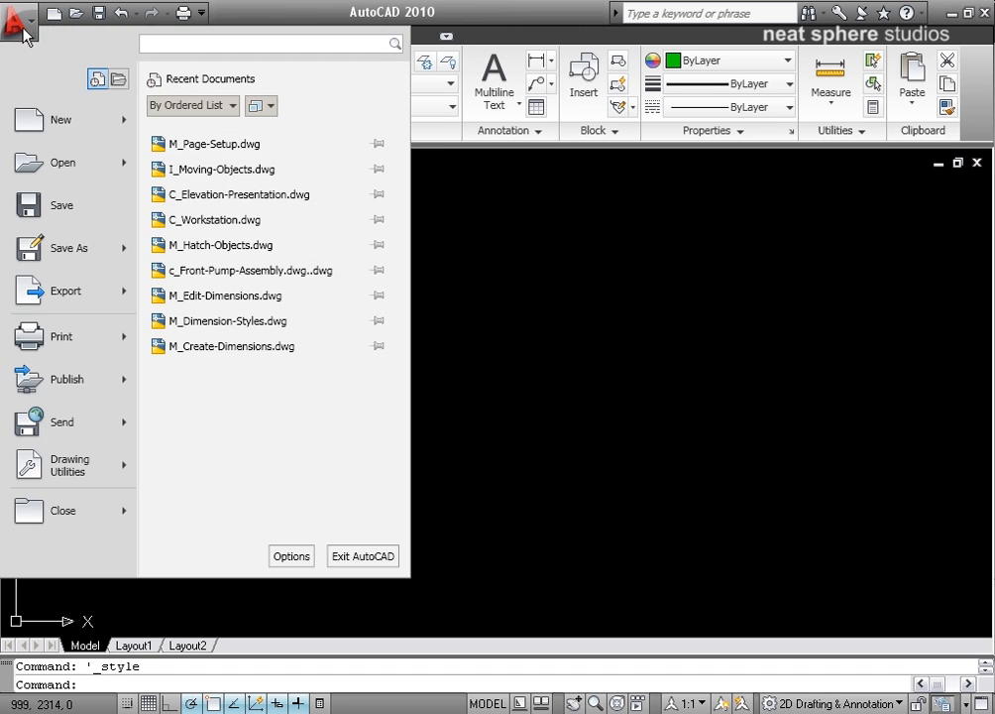
{"action": "left_click", "coordinate": [105, 251]}
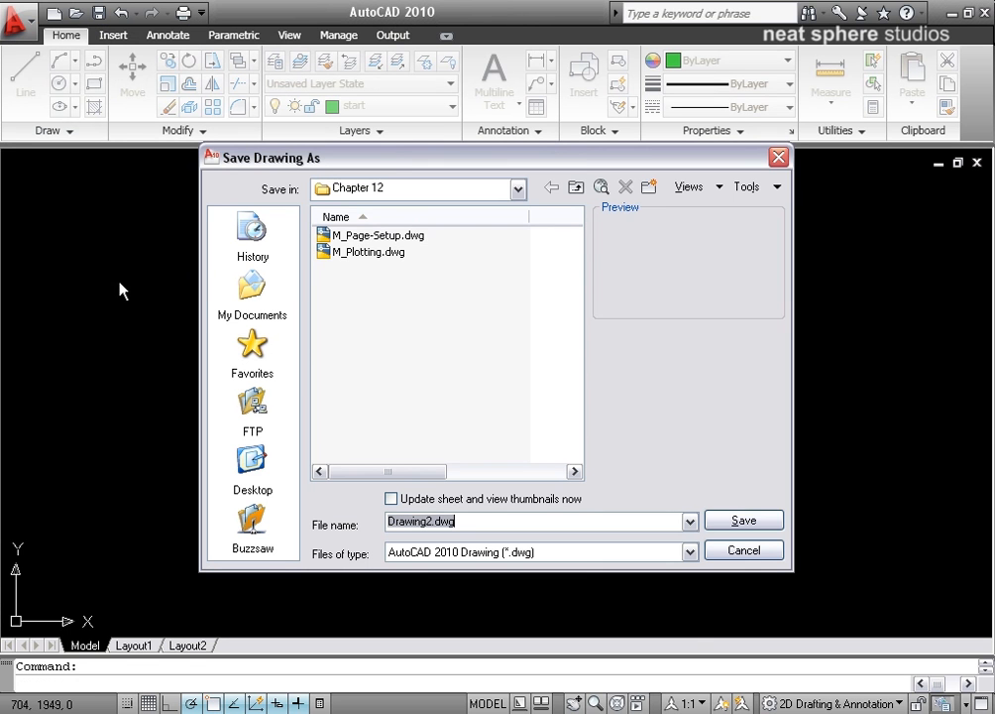
{"action": "left_click", "coordinate": [585, 563]}
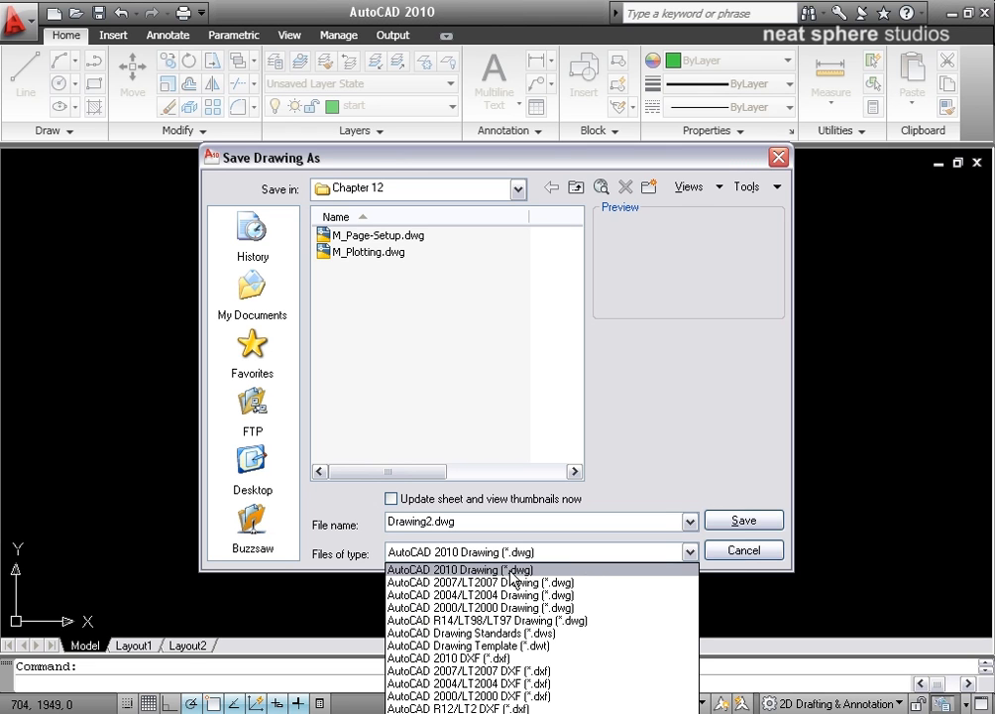
{"action": "left_click", "coordinate": [522, 646]}
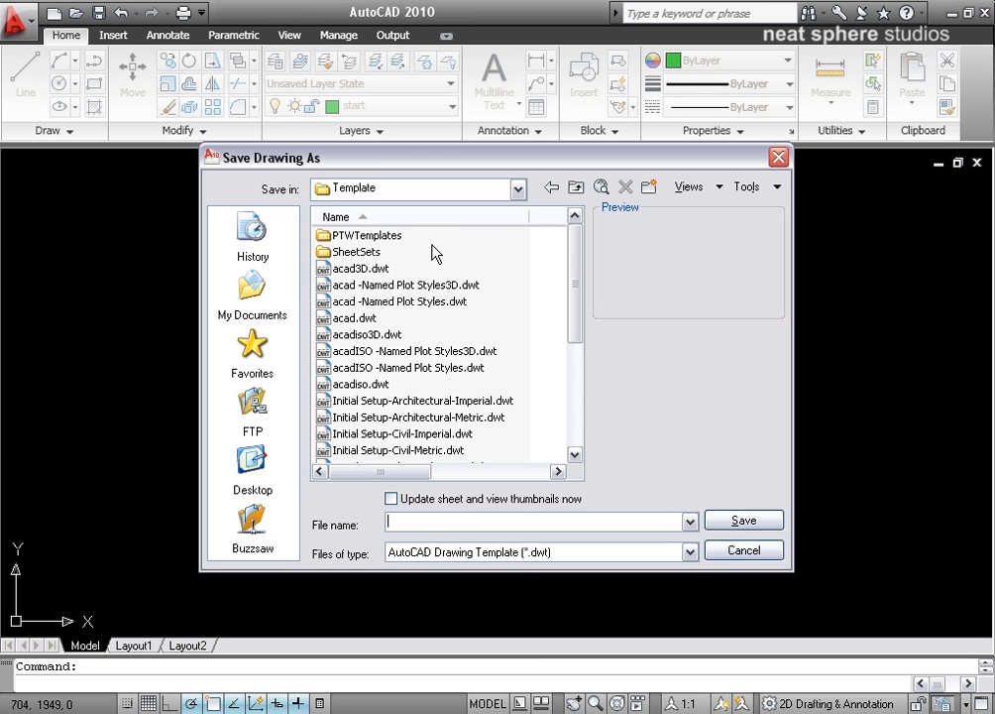
{"action": "left_click", "coordinate": [517, 190]}
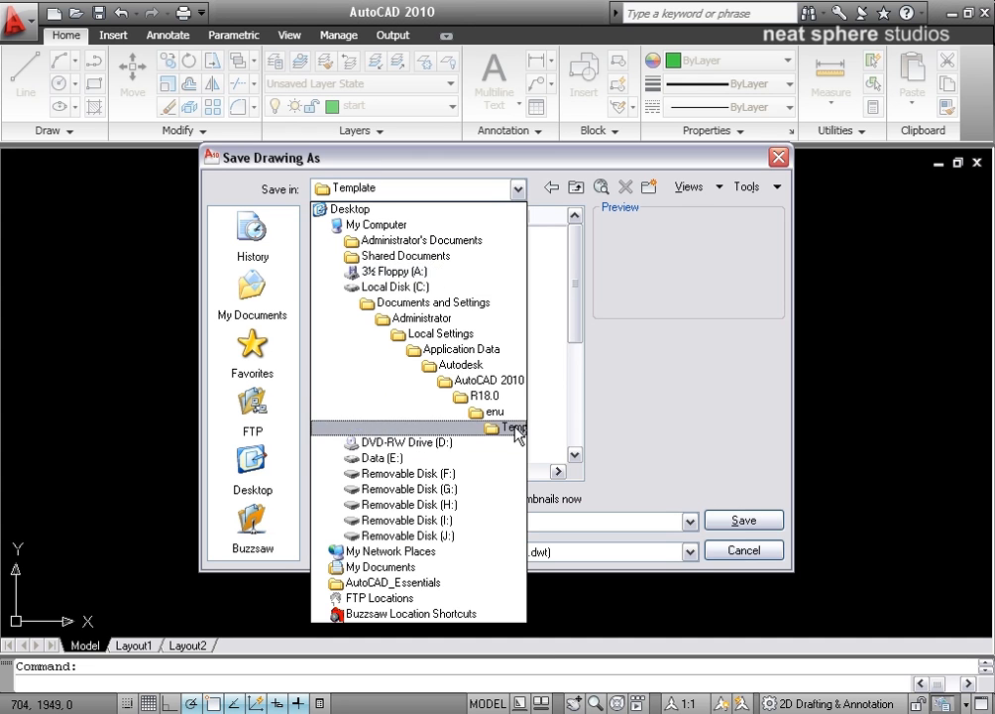
{"action": "left_click", "coordinate": [600, 437]}
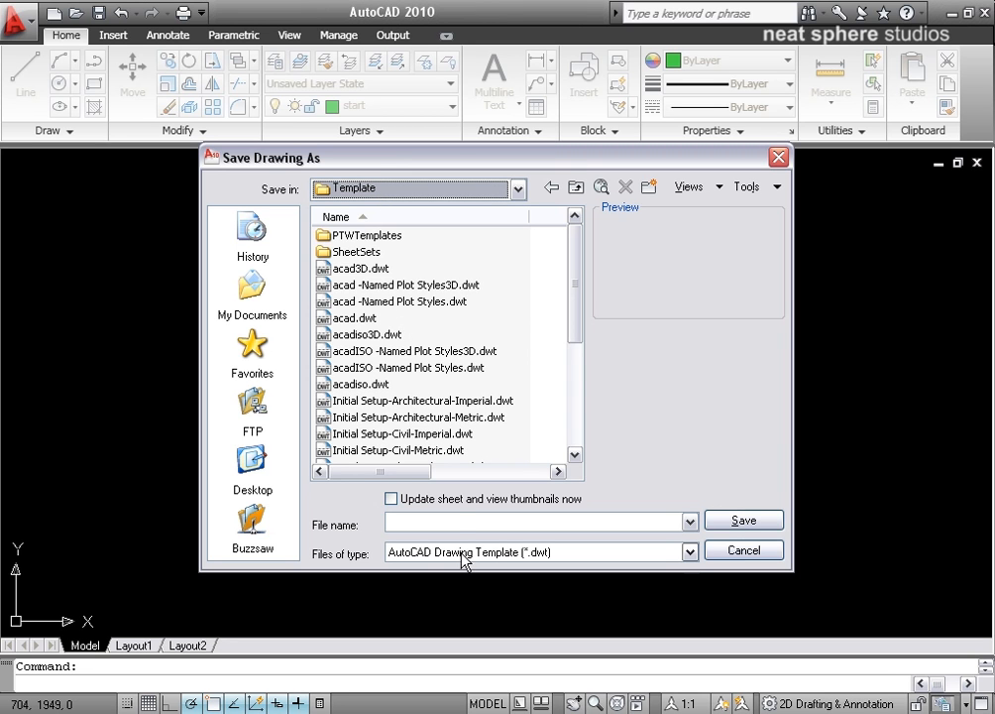
Name the template My_Start_File and save it with the existing description and Metric measurement
{"action": "left_click", "coordinate": [491, 521]}
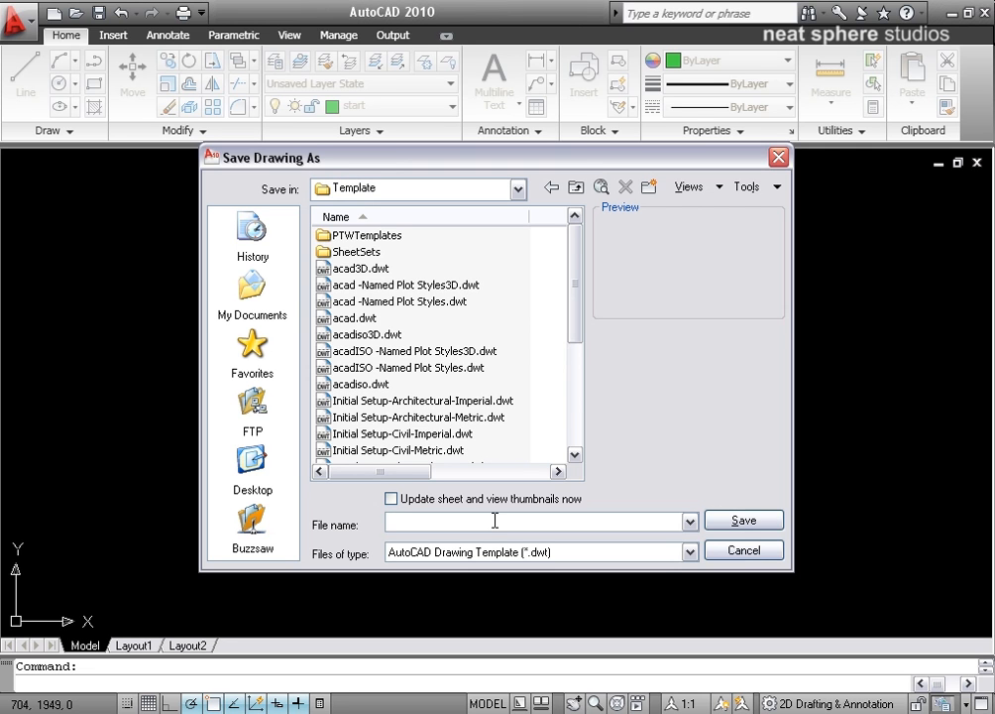
{"action": "type", "text": "My_Start_File"}
{"action": "left_click", "coordinate": [733, 526]}
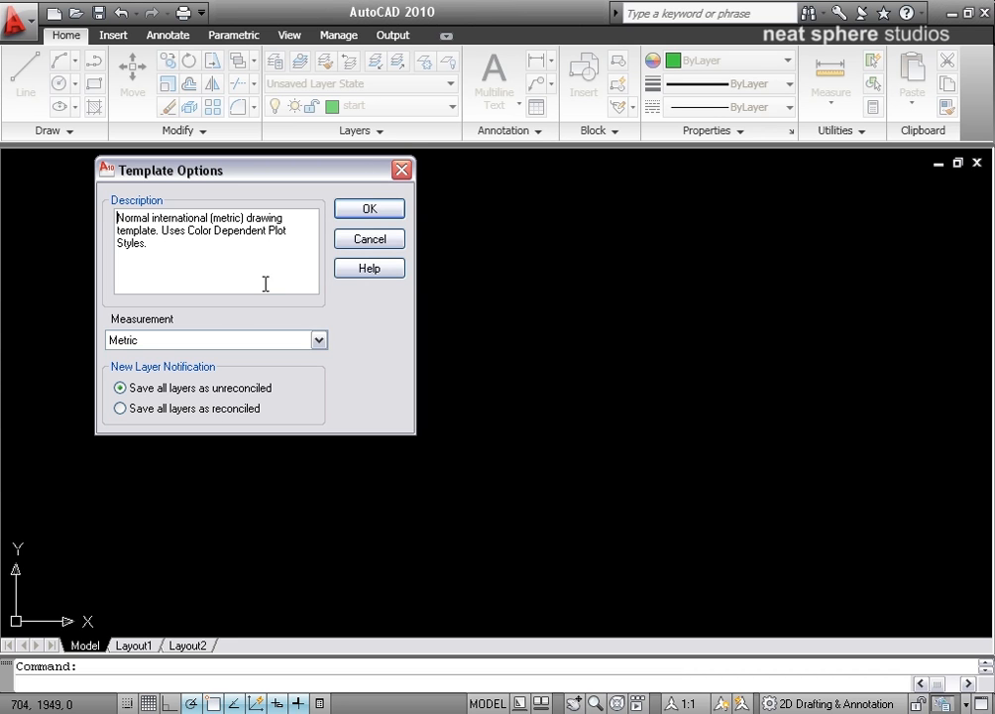
{"action": "left_click", "coordinate": [347, 210]}
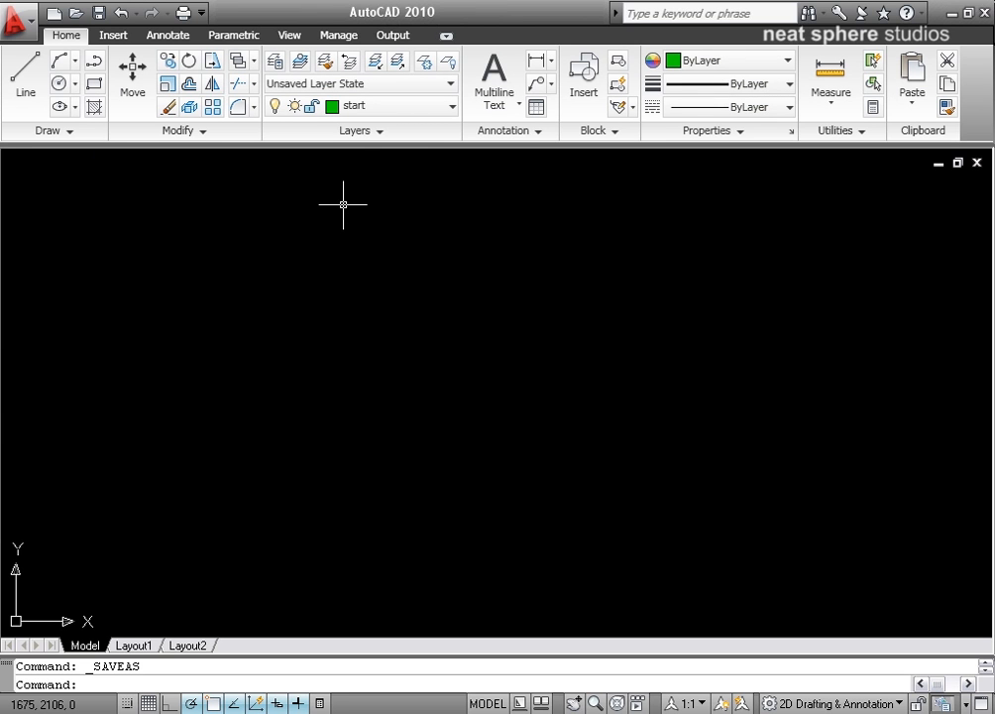
Close the template file and create a new drawing from My_Start_File.dwt
{"action": "left_click", "coordinate": [976, 163]}
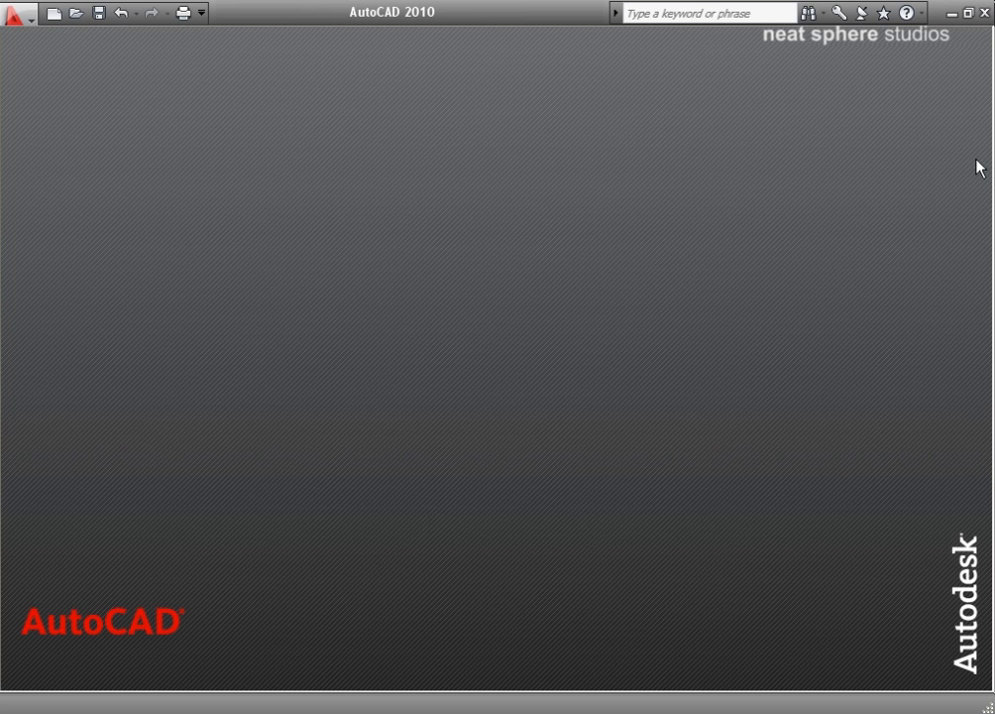
{"action": "left_click", "coordinate": [54, 13]}
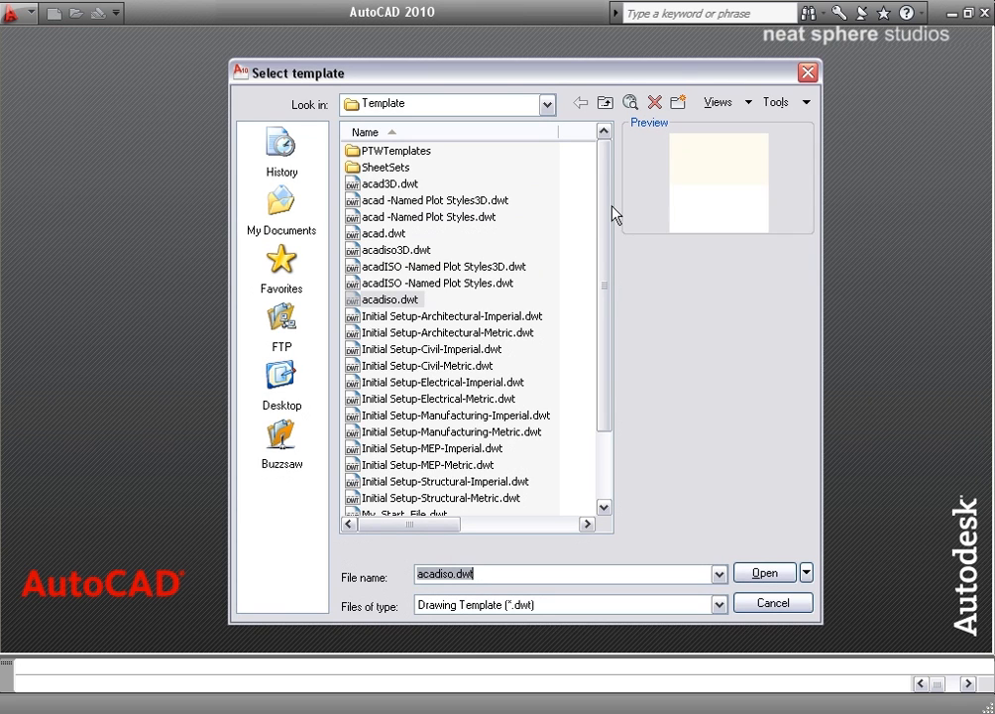
{"action": "left_click_drag", "start_coordinate": [605, 150], "coordinate": [598, 204]}
{"action": "left_click", "coordinate": [421, 452]}
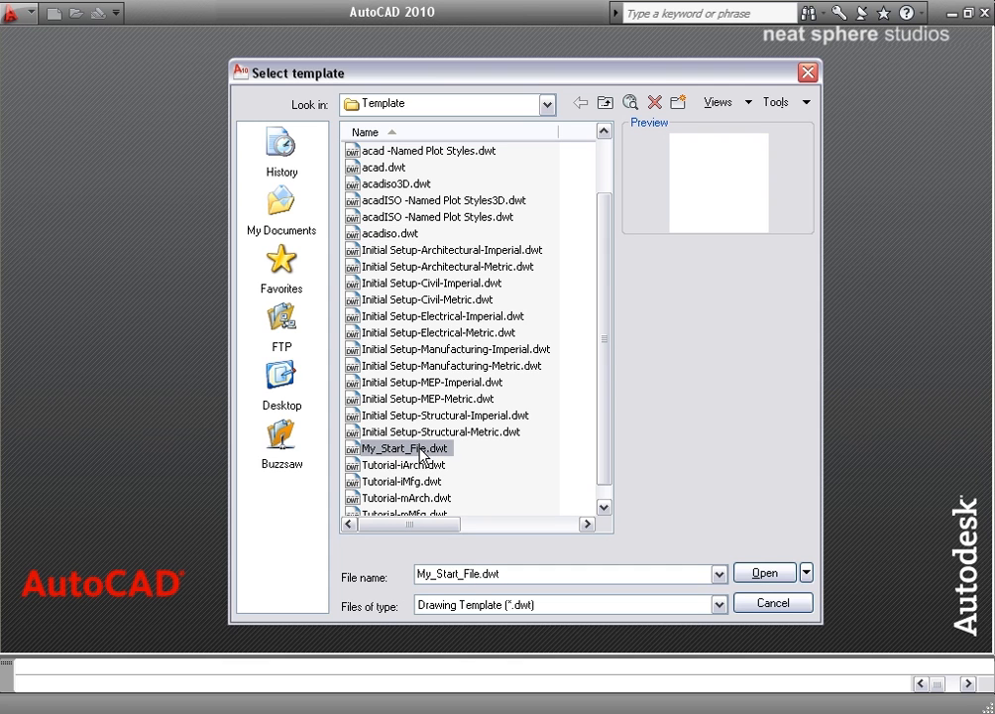
{"action": "left_click", "coordinate": [774, 585]}
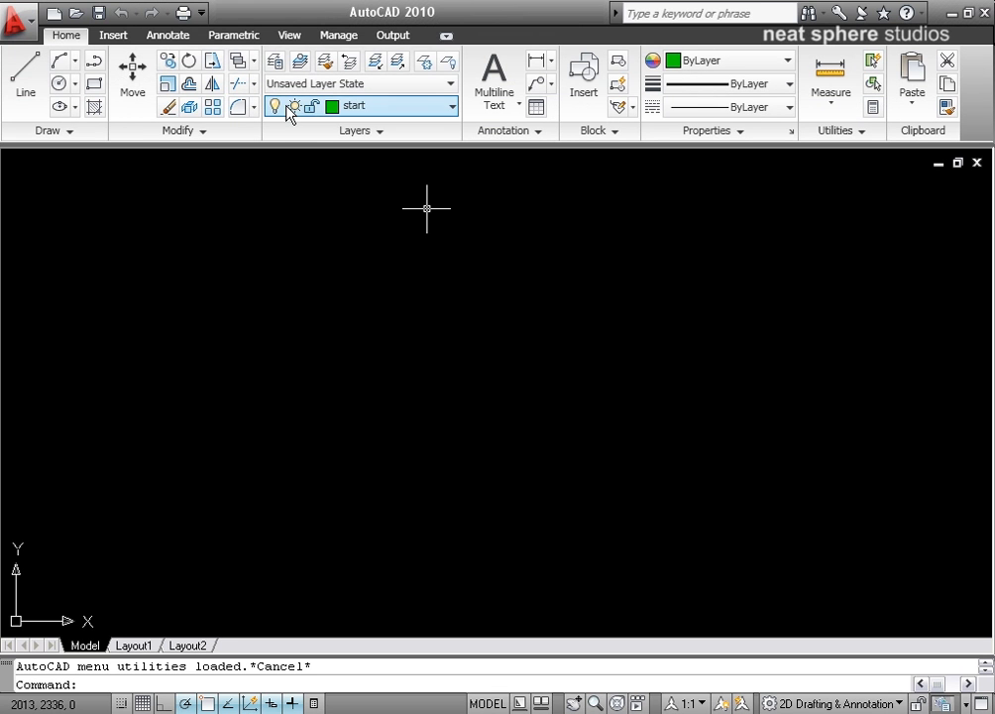
Check the new drawing's layers in the Layer Properties Manager and its current text style and coordinate precision
{"action": "left_click", "coordinate": [275, 63]}
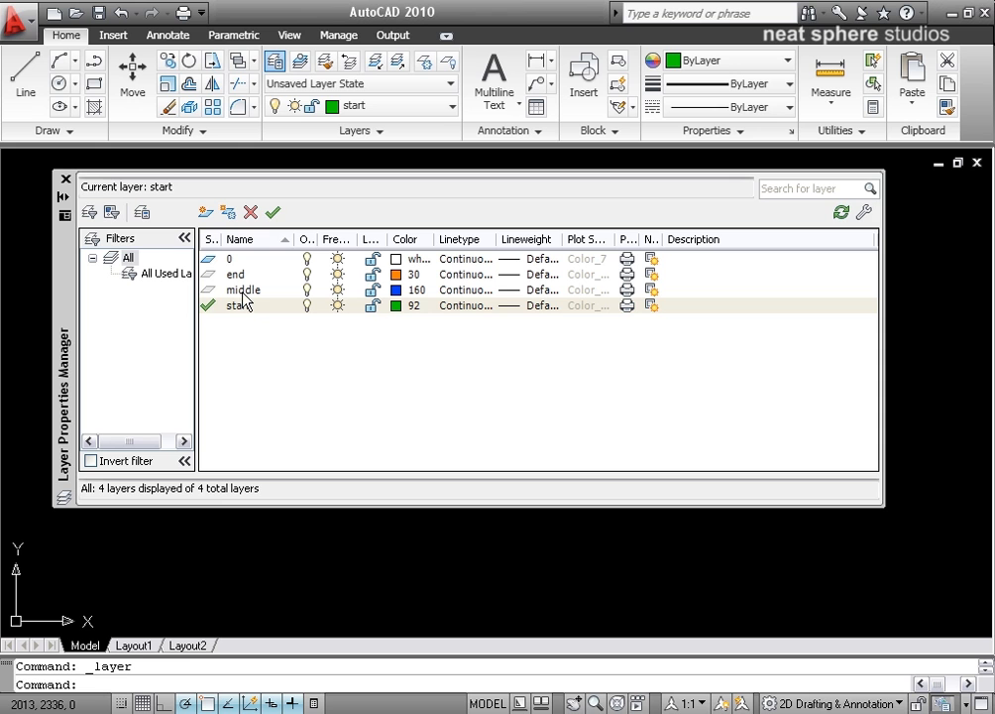
{"action": "left_click", "coordinate": [66, 179]}
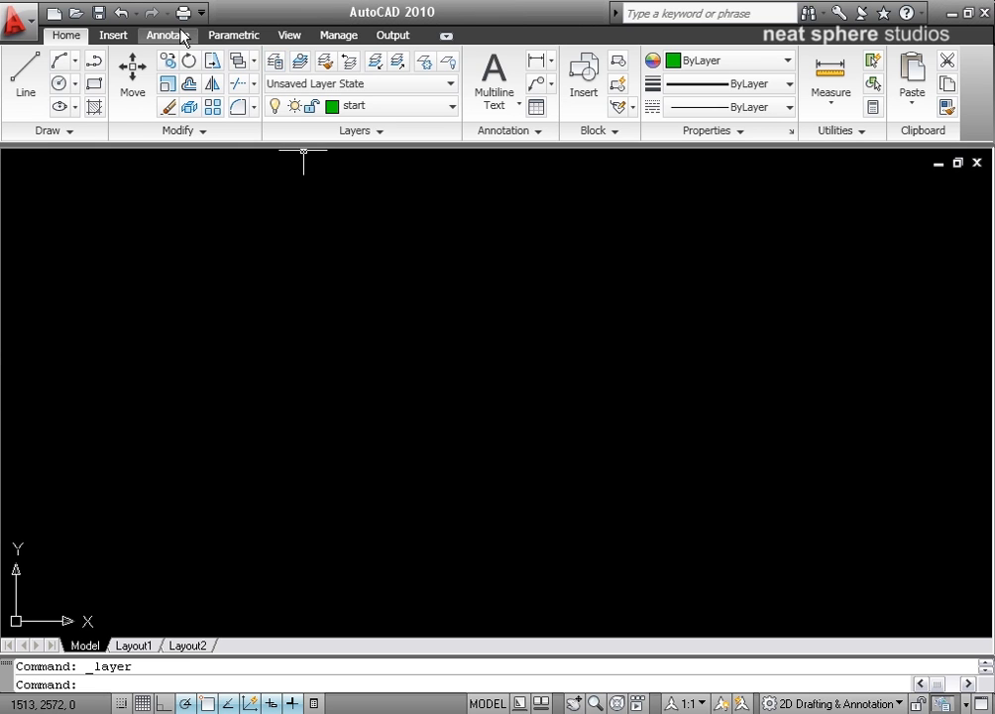
{"action": "left_click", "coordinate": [167, 35]}
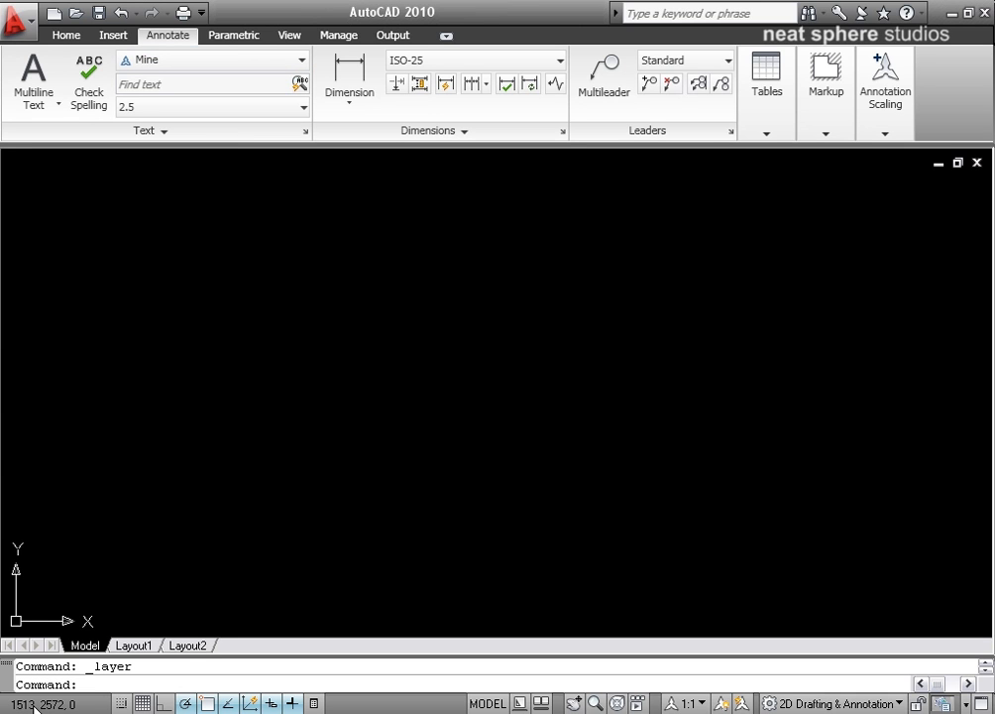
{"action": "left_click", "coordinate": [278, 598]}
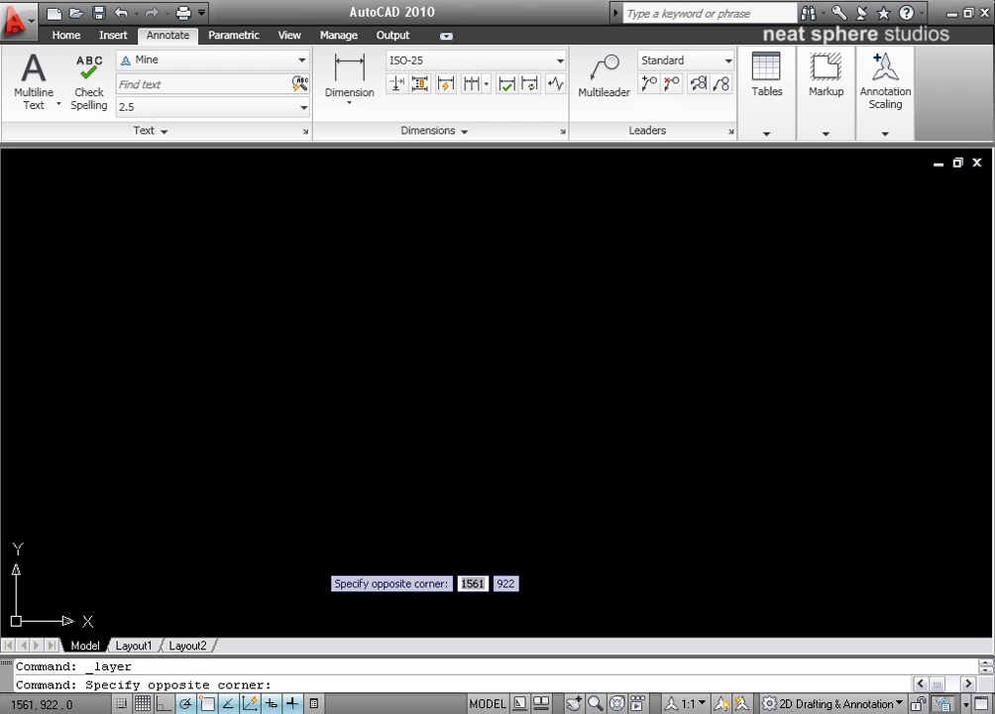
{"action": "left_click", "coordinate": [315, 557]}
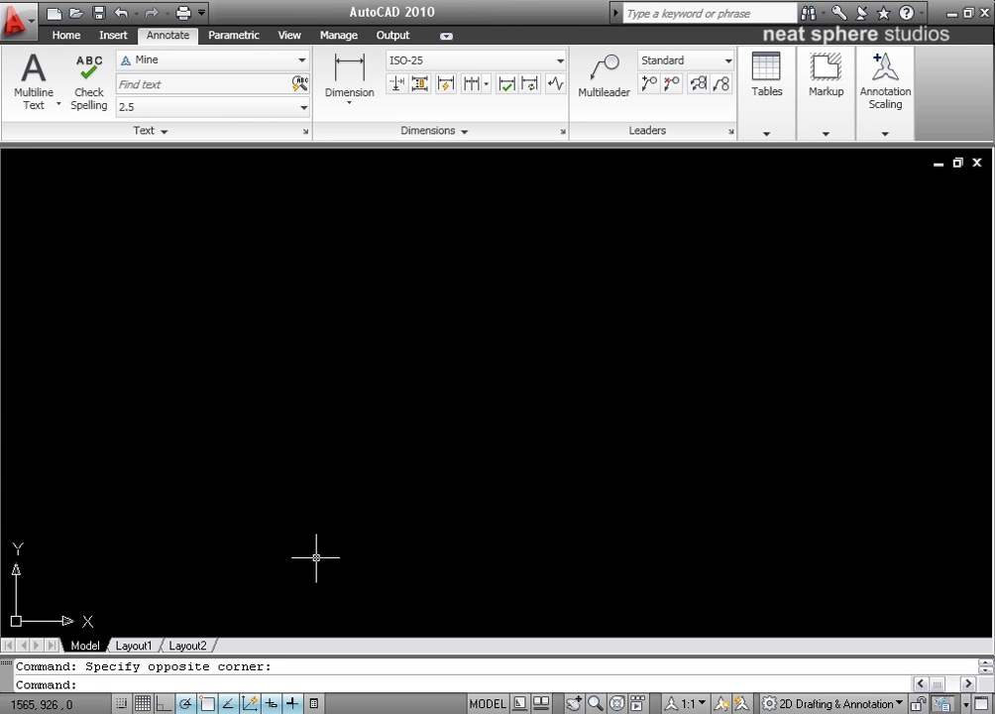